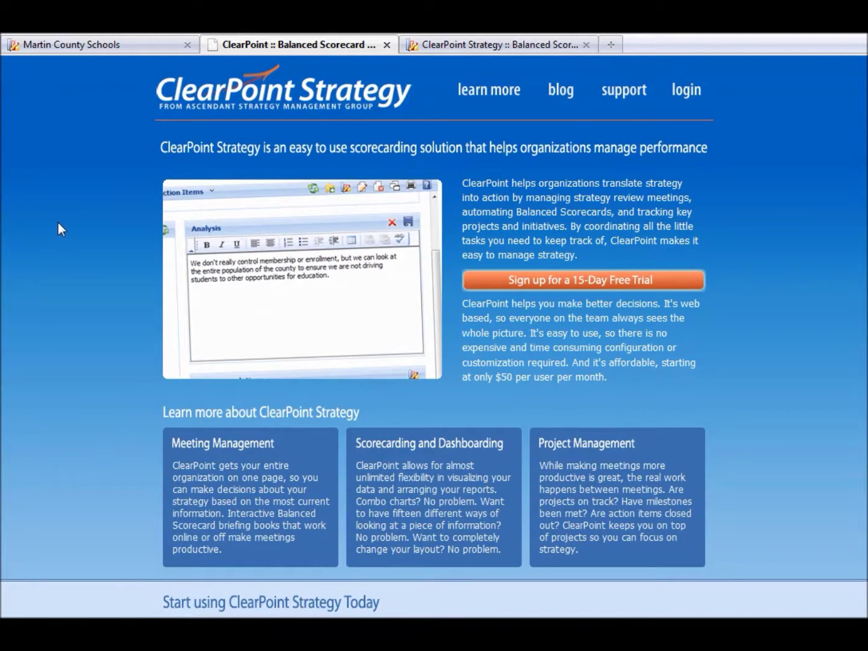
# Step: Switch to the Martin County Schools scorecard tab to show its Q3-10 Scorecard View
pyautogui.click(73, 46)
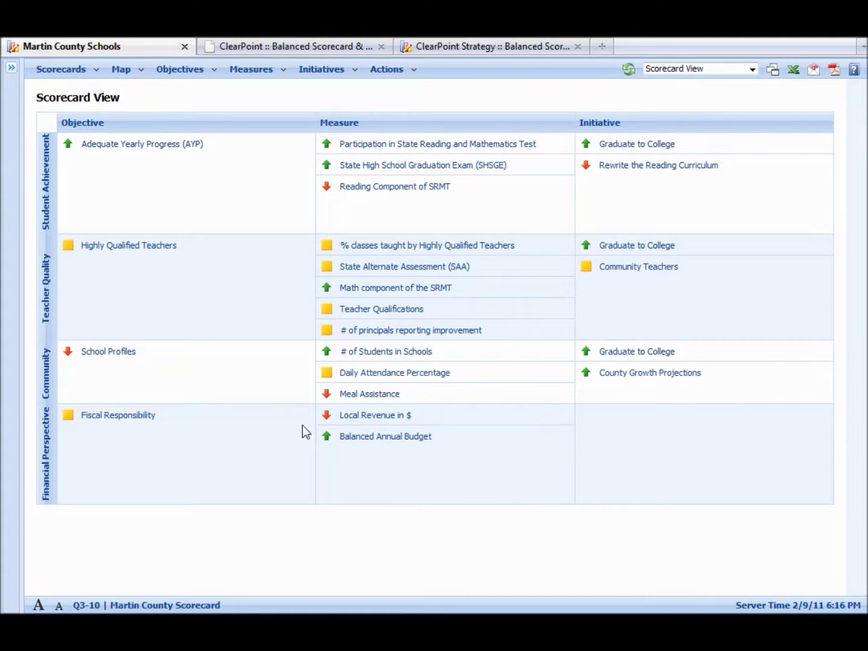
# Step: Open the navigation panel and expand Martin County Scorecard to list PS192, PS124 and PS241
pyautogui.click(12, 68)
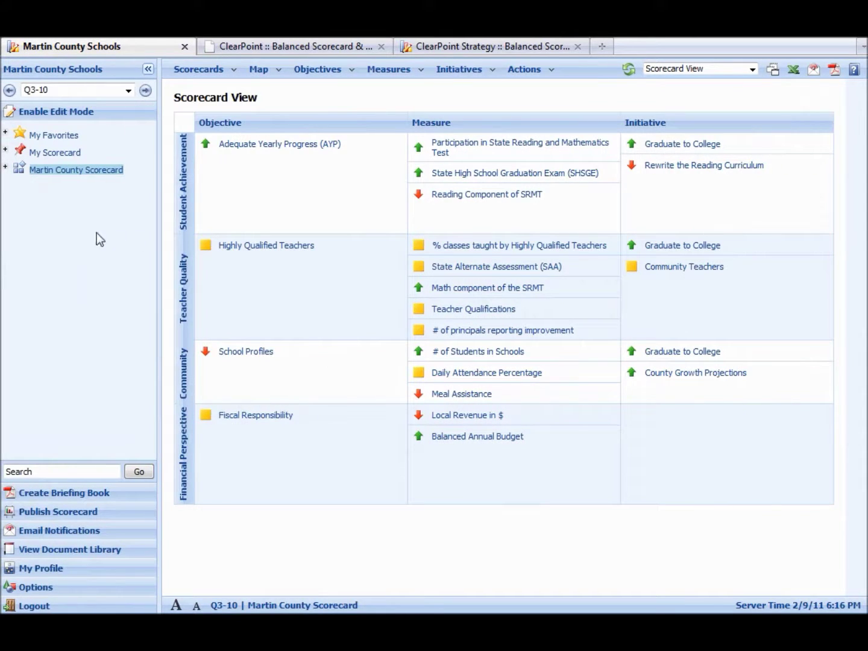
pyautogui.click(6, 170)
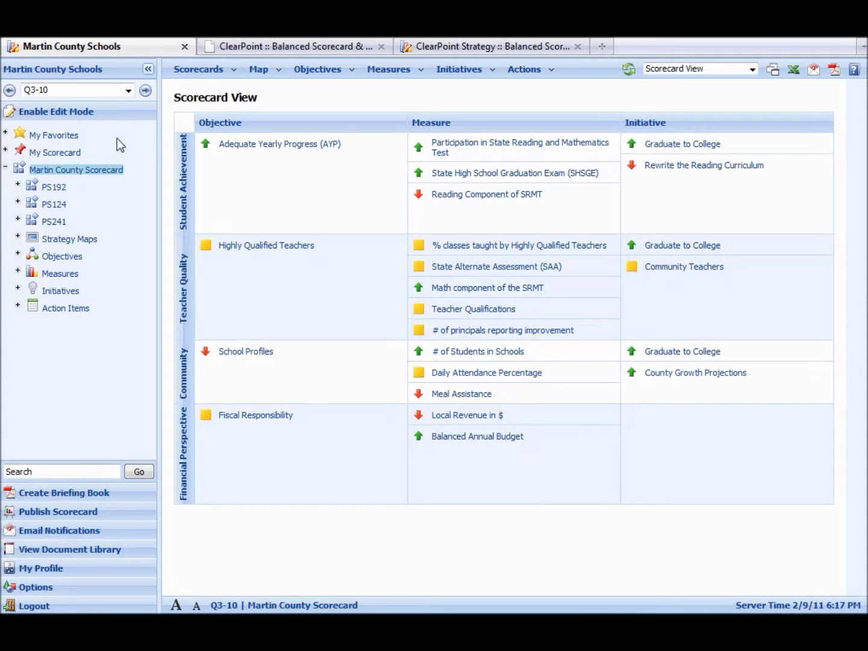
pyautogui.click(131, 95)
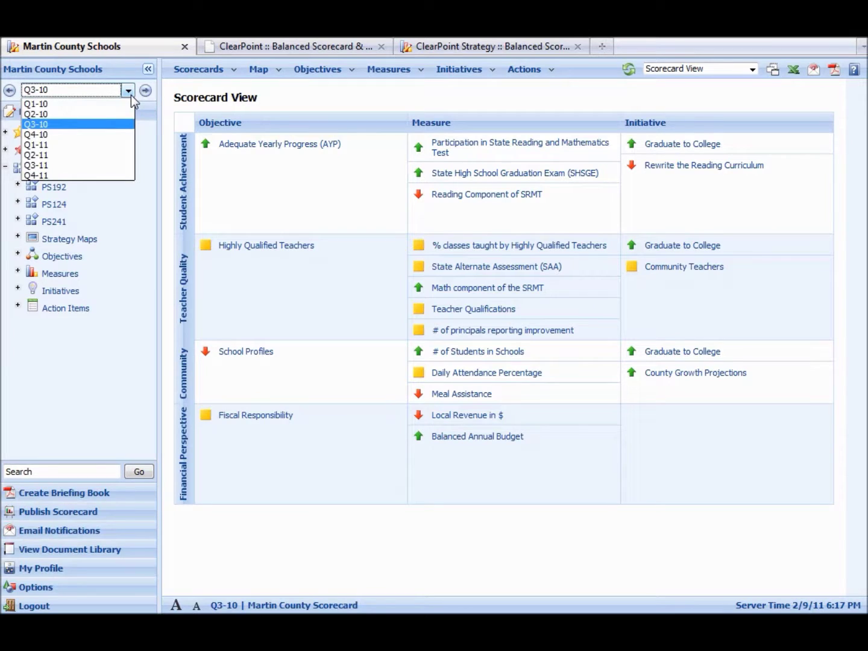
pyautogui.click(89, 163)
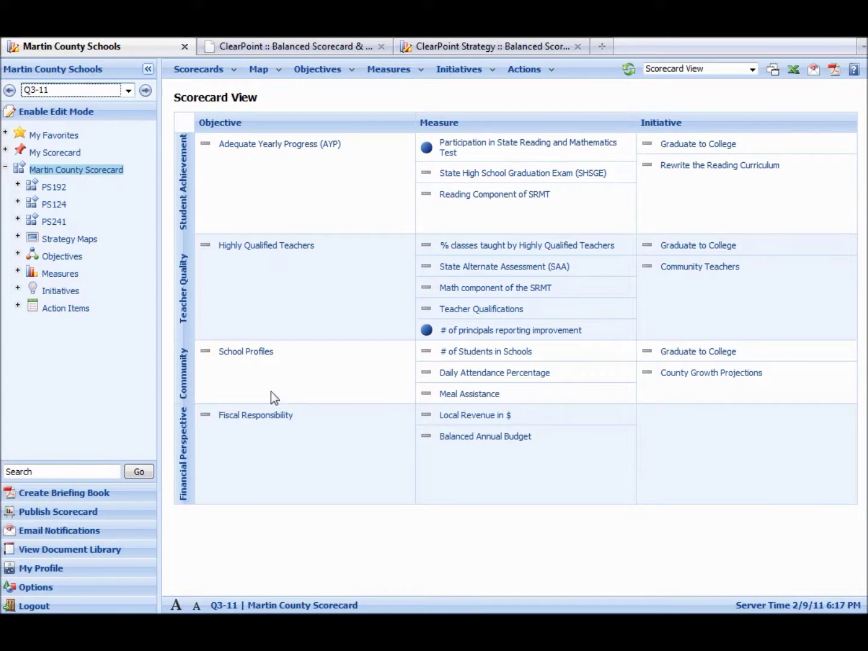
pyautogui.click(128, 90)
pyautogui.click(106, 128)
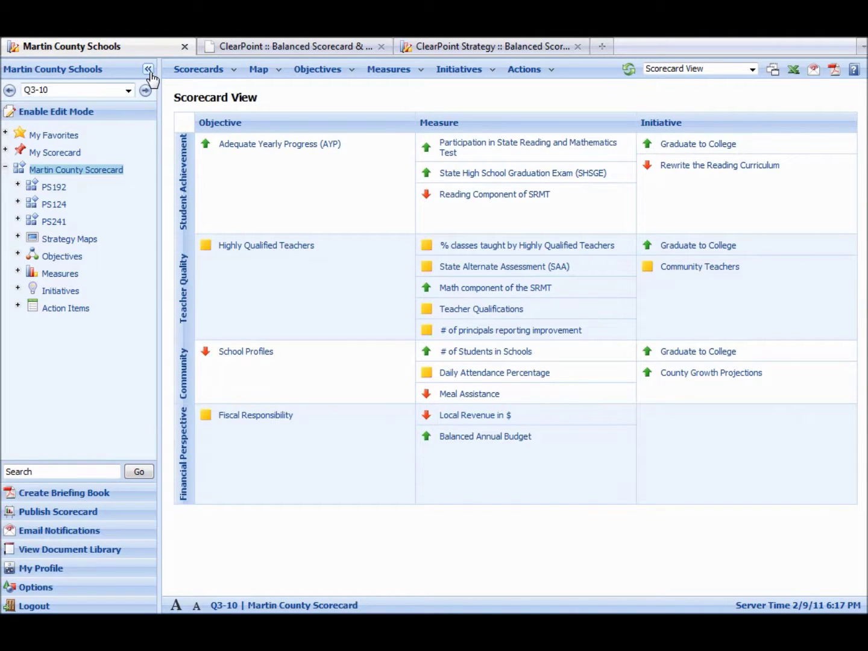
# Step: Collapse the navigation panel and pick Martin County Map from the strategy map list
pyautogui.click(148, 70)
pyautogui.click(144, 72)
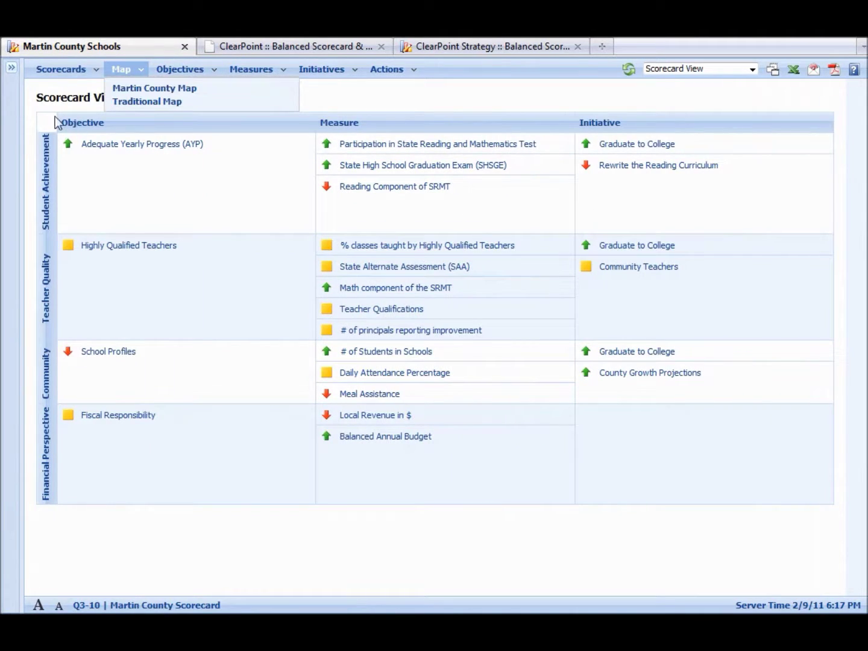
pyautogui.click(84, 96)
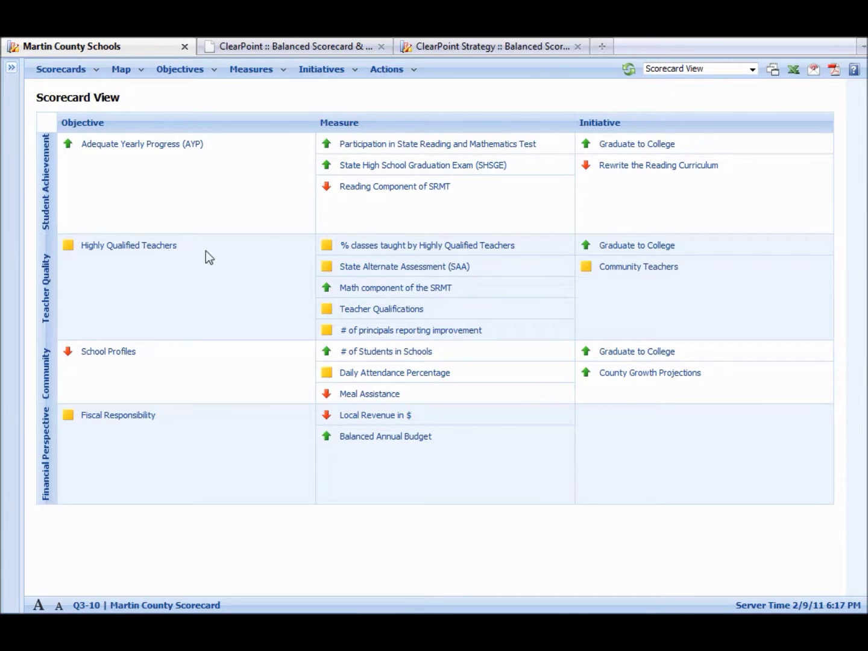
pyautogui.click(134, 78)
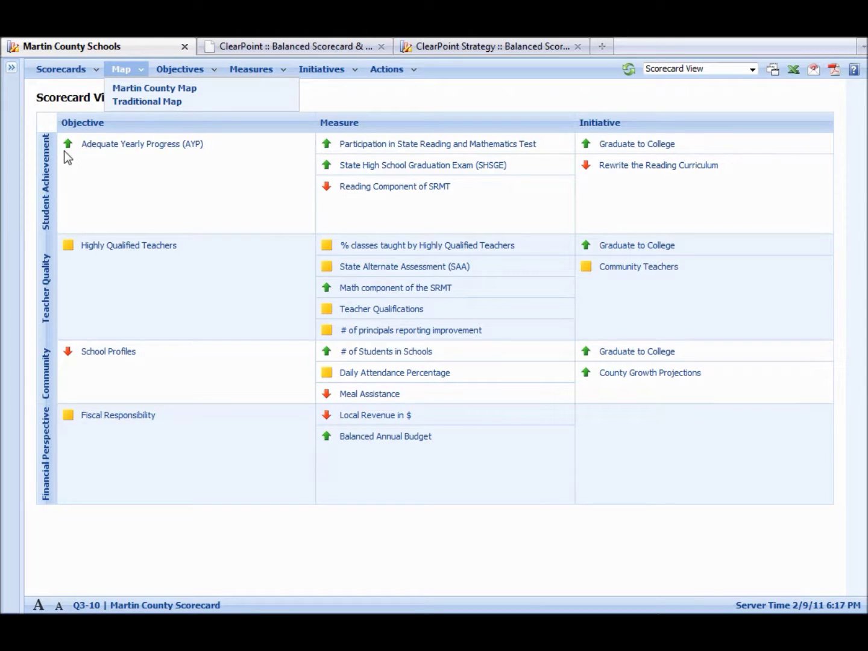
pyautogui.click(116, 141)
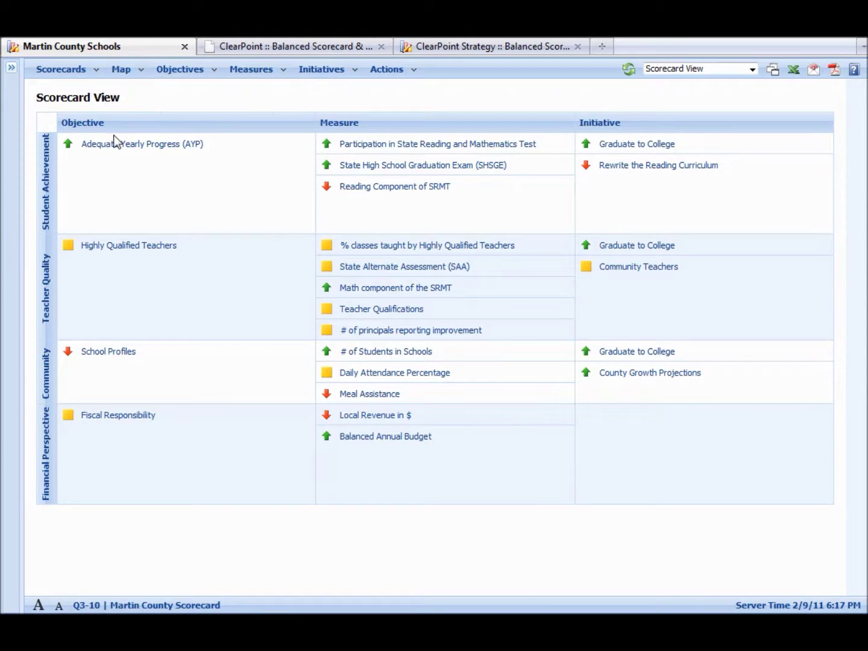
pyautogui.click(136, 77)
pyautogui.click(132, 90)
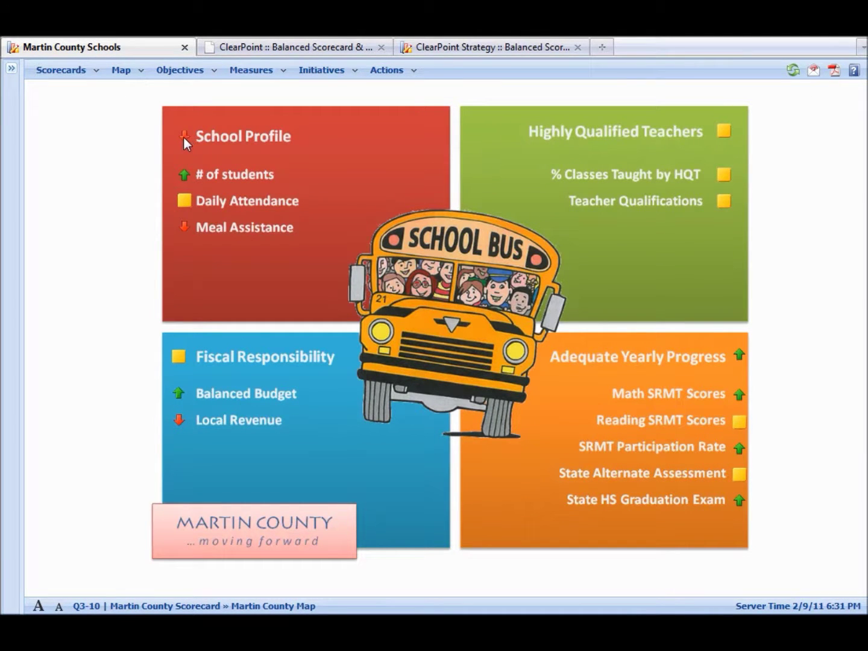
# Step: Open the School Profile objective, scroll to its Initiatives, and open Graduate to College
pyautogui.click(185, 138)
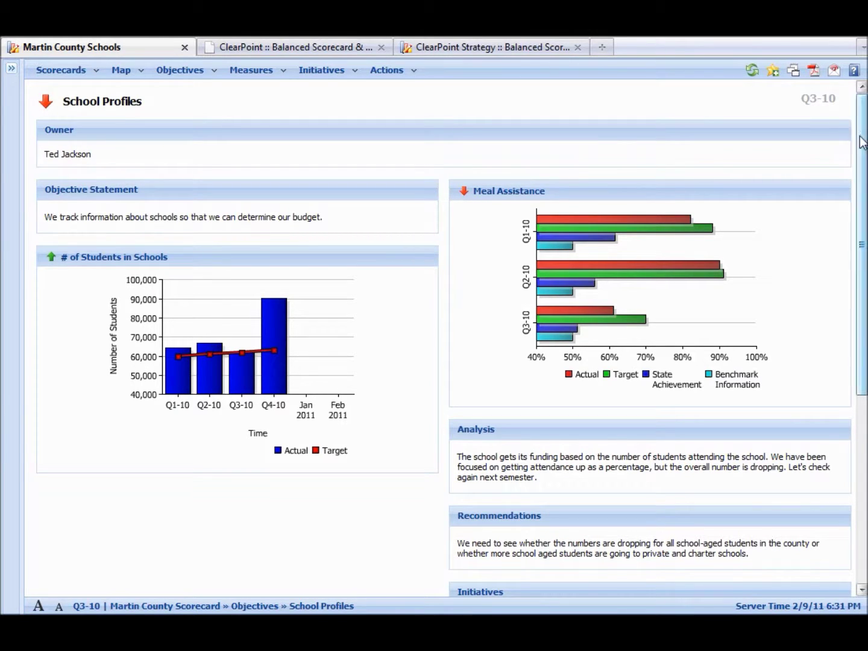
pyautogui.moveTo(862, 144); pyautogui.dragTo(864, 229)
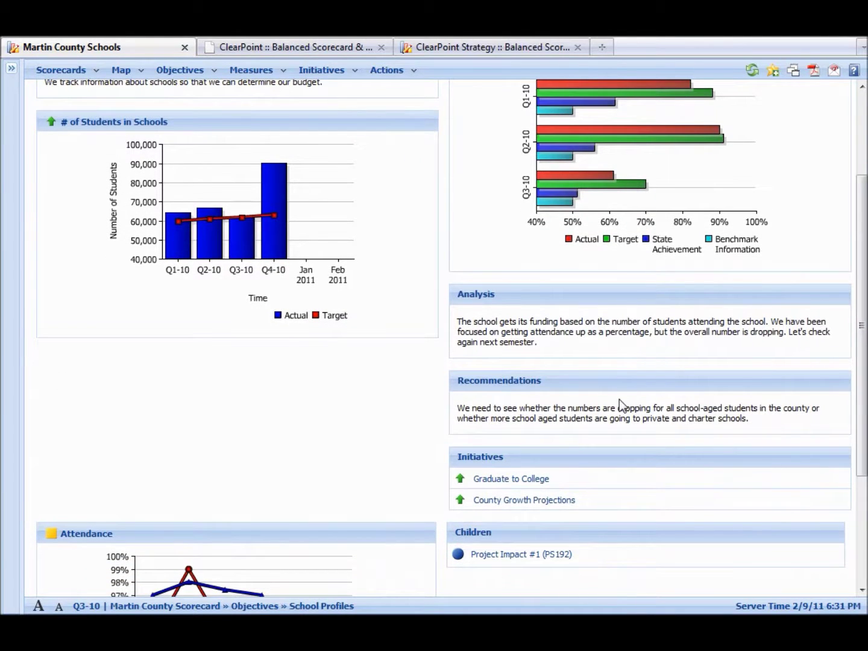
pyautogui.moveTo(863, 298); pyautogui.dragTo(861, 209)
pyautogui.moveTo(862, 127); pyautogui.dragTo(862, 240)
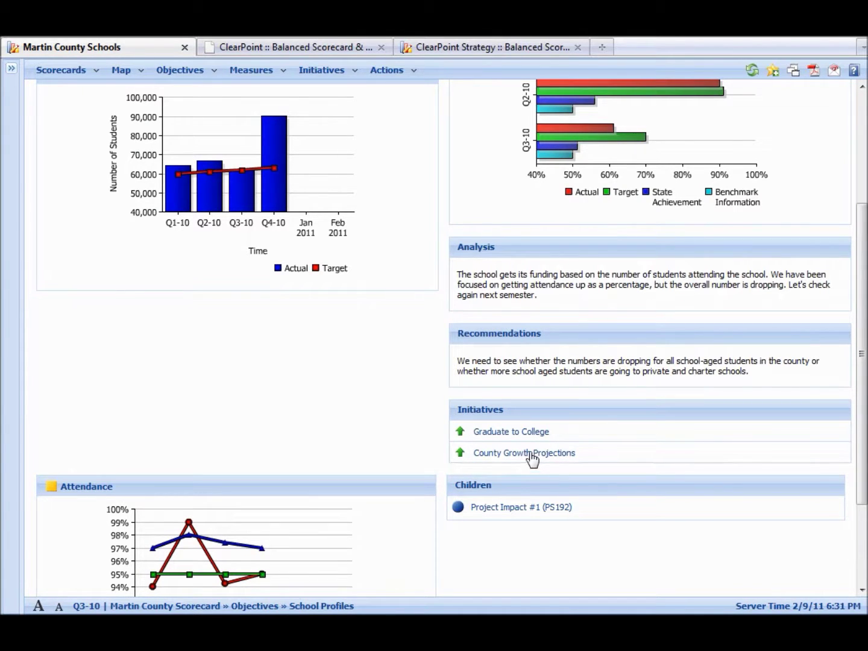
pyautogui.click(524, 432)
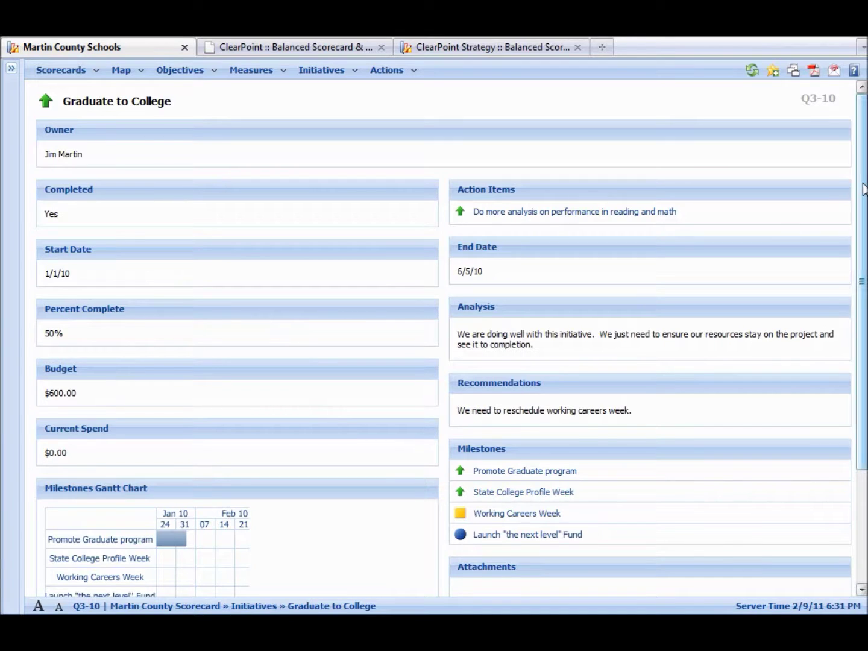
# Step: Scroll to the milestones Gantt chart and slide it to show the Feb–Apr 10 bars
pyautogui.moveTo(864, 189); pyautogui.dragTo(863, 221)
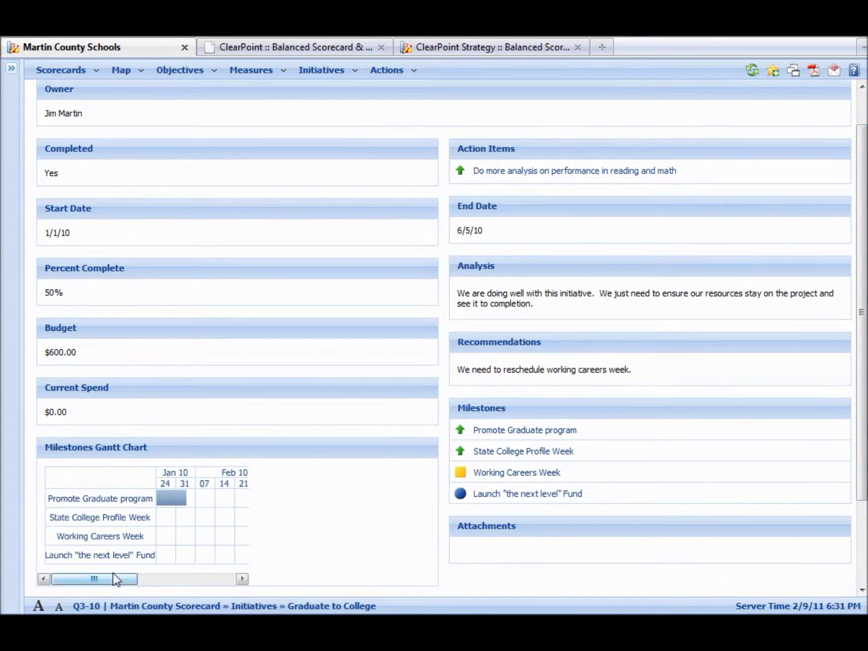
pyautogui.moveTo(113, 579); pyautogui.dragTo(69, 570)
# Step: Return to School Profiles, open the Measures dashboard, then the Participation in State Reading and Mathematics Test measure
pyautogui.click(14, 69)
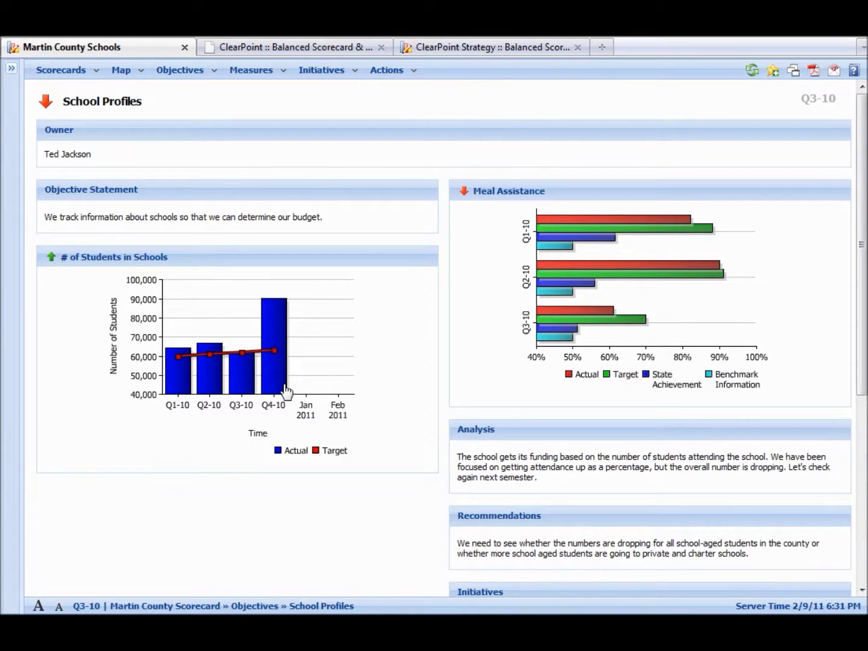
pyautogui.moveTo(596, 313)
pyautogui.moveTo(862, 180)
pyautogui.mouseDown()
pyautogui.moveTo(863, 272)
pyautogui.moveTo(860, 171)
pyautogui.mouseUp()
pyautogui.click(250, 73)
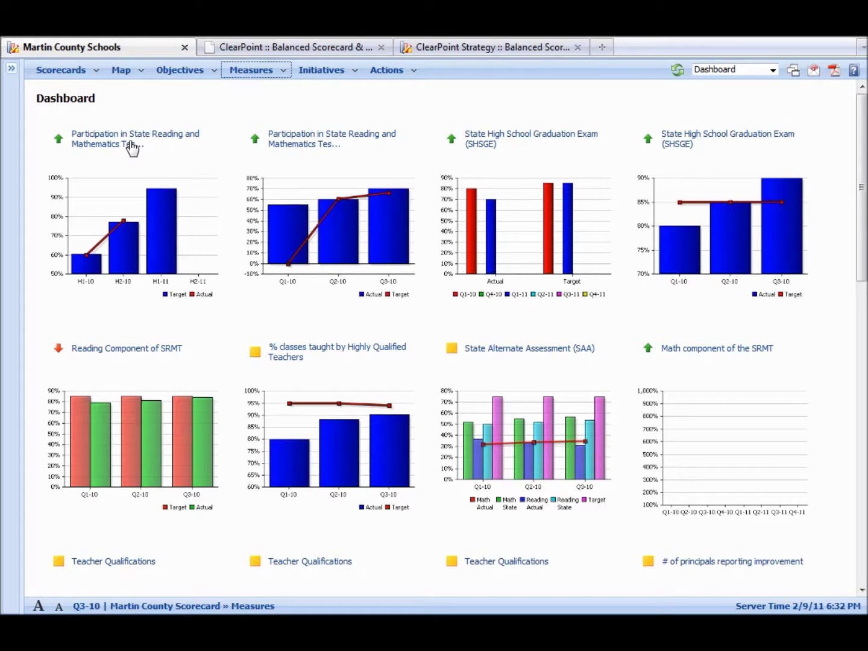
pyautogui.click(109, 143)
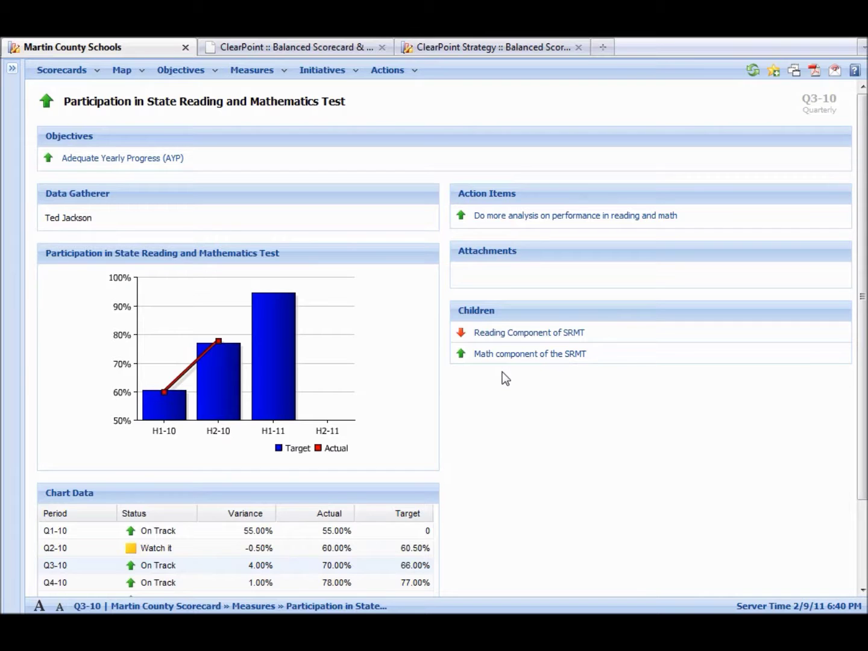
# Step: Open the Reading Component of SRMT child measure, then return to the Participation measure page
pyautogui.click(12, 69)
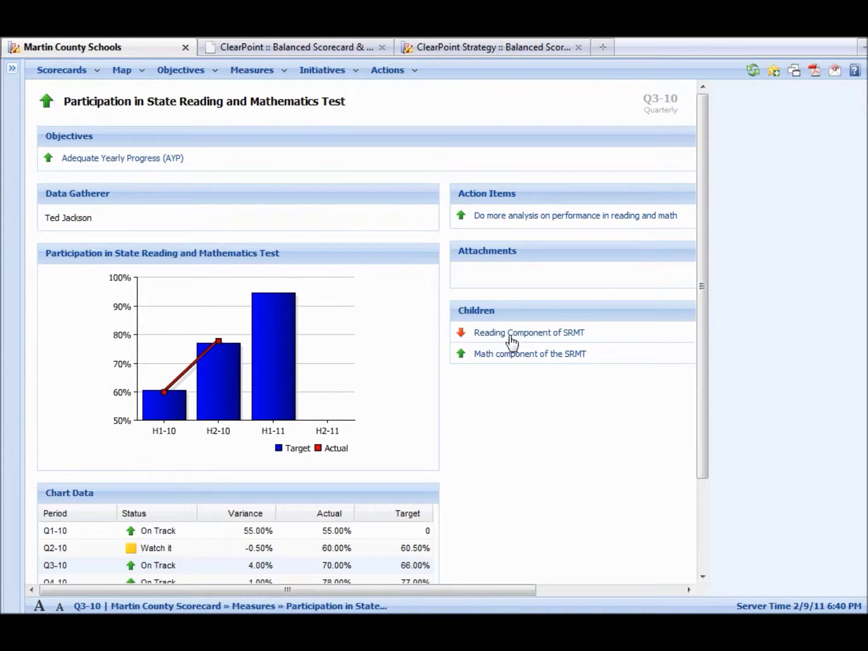
pyautogui.click(509, 337)
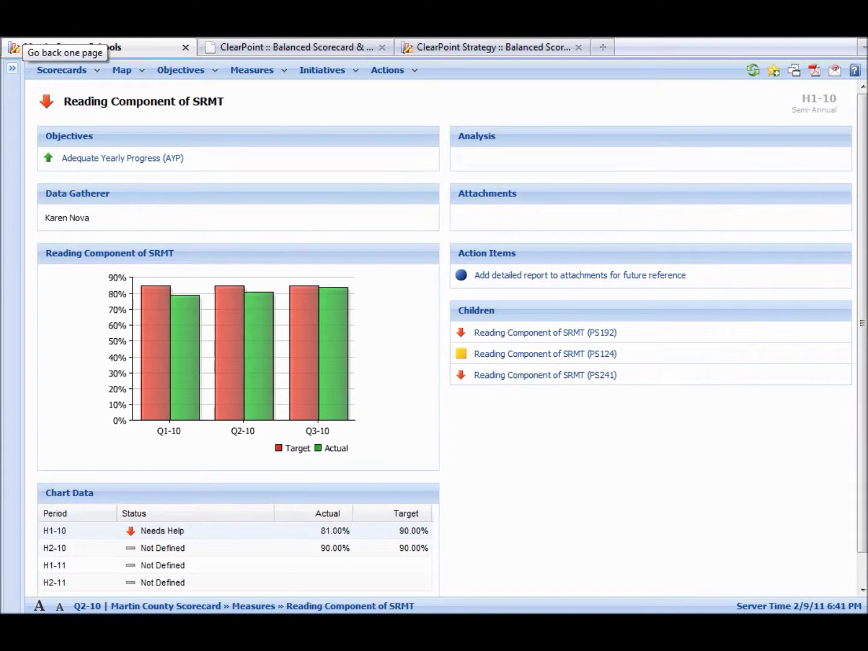
pyautogui.click(14, 47)
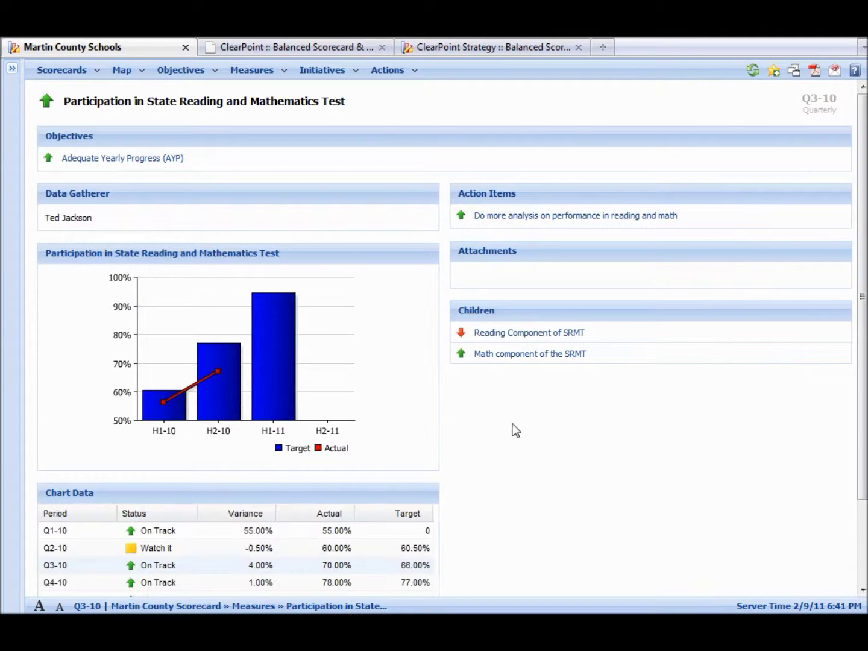
# Step: Turn on edit mode, collapse the panel, and start Paste from Excel under Chart Data
pyautogui.click(14, 72)
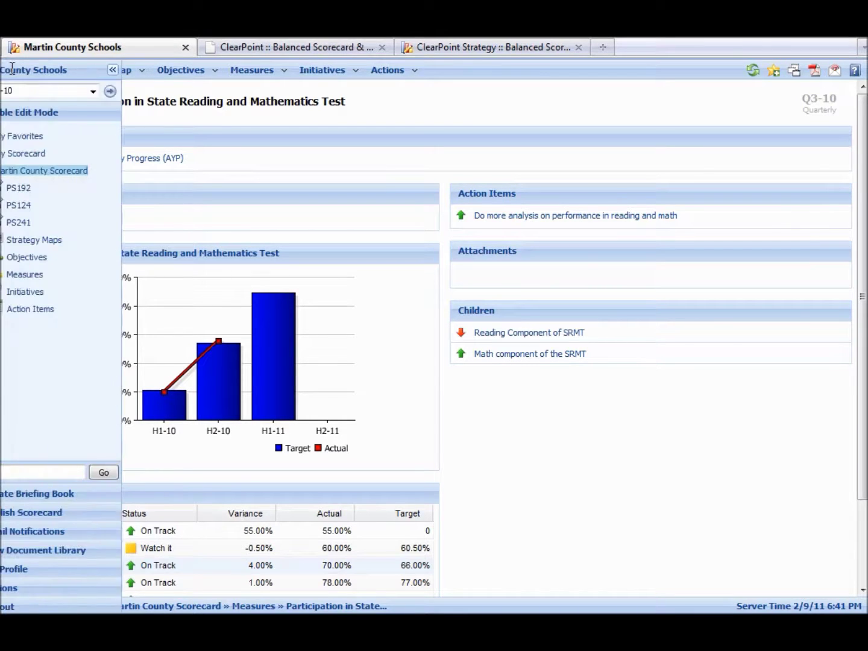
pyautogui.click(43, 119)
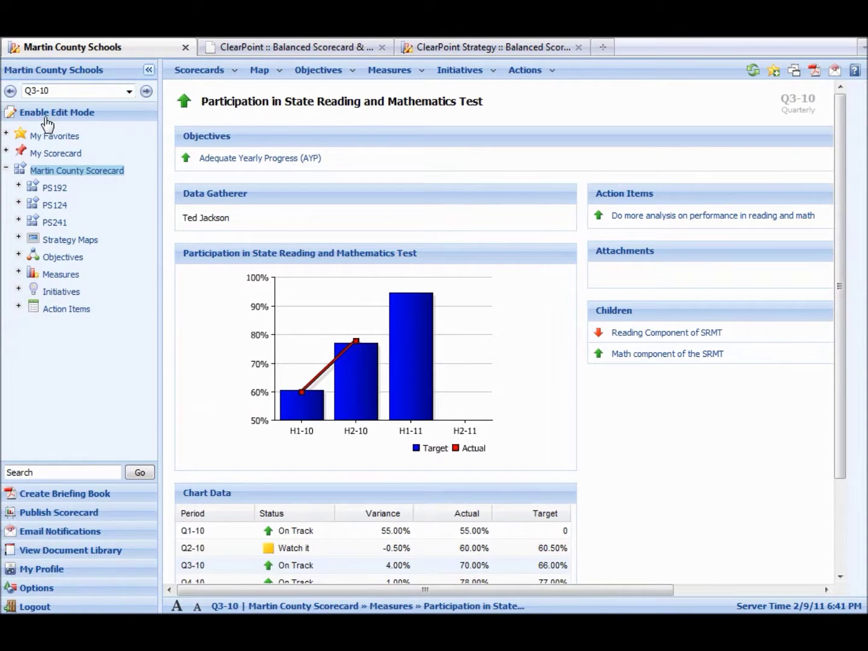
pyautogui.click(147, 70)
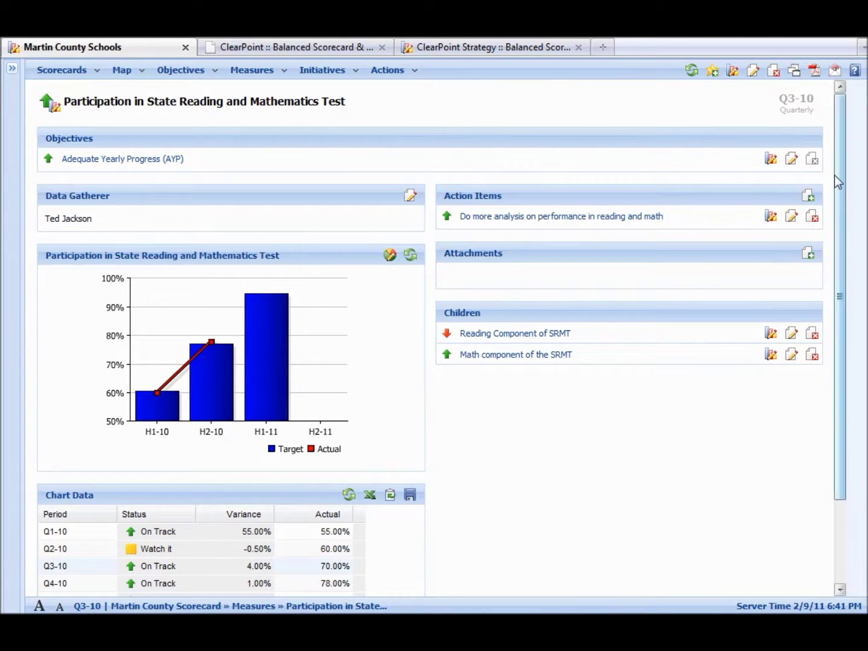
pyautogui.moveTo(837, 182); pyautogui.dragTo(842, 261)
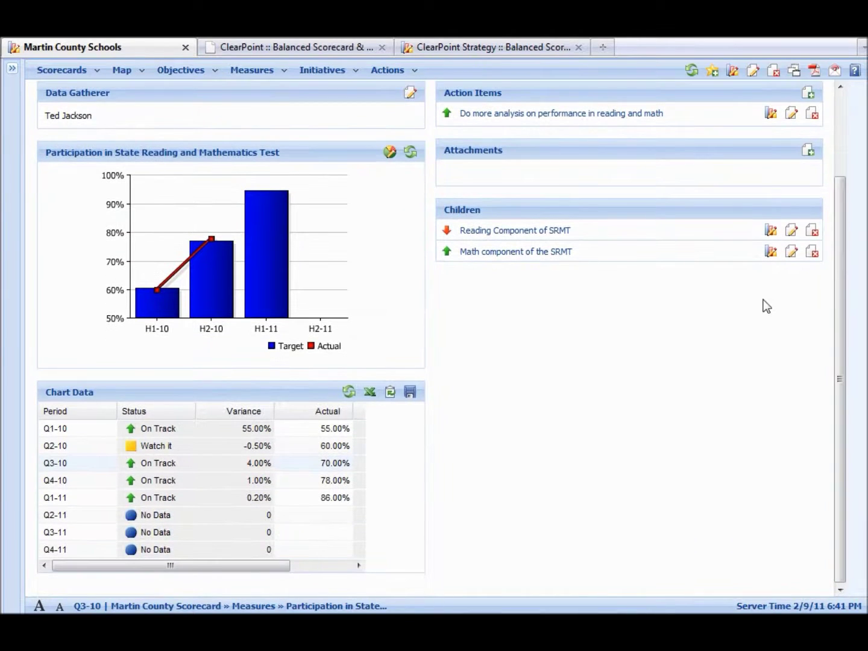
pyautogui.click(390, 393)
# Step: Copy the Target and Actual numbers from the 'example numbers' Excel workbook
pyautogui.hotkey('alt', 'Tab')
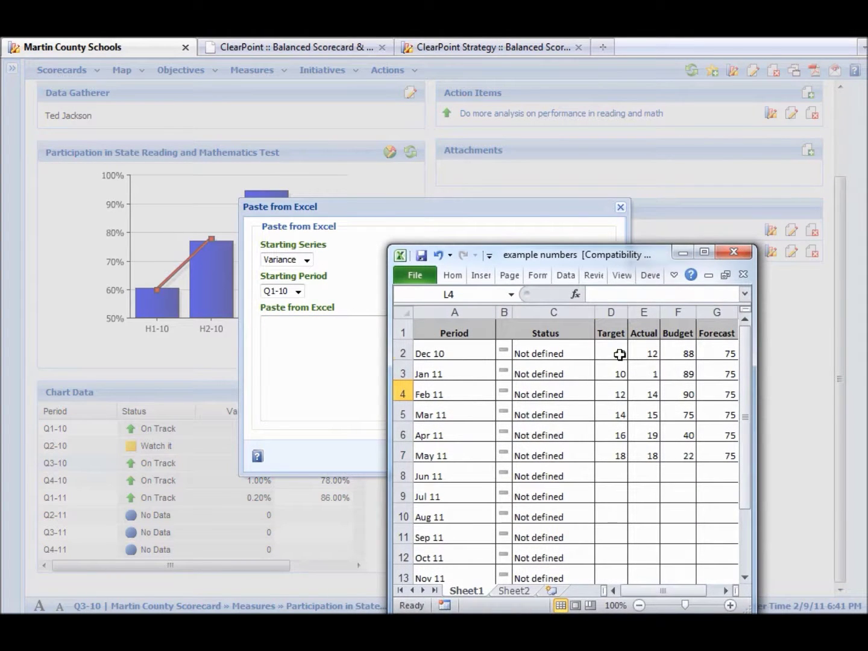
pyautogui.moveTo(618, 353); pyautogui.dragTo(677, 453)
pyautogui.hotkey('ctrl', 'c')
pyautogui.rightClick(678, 452)
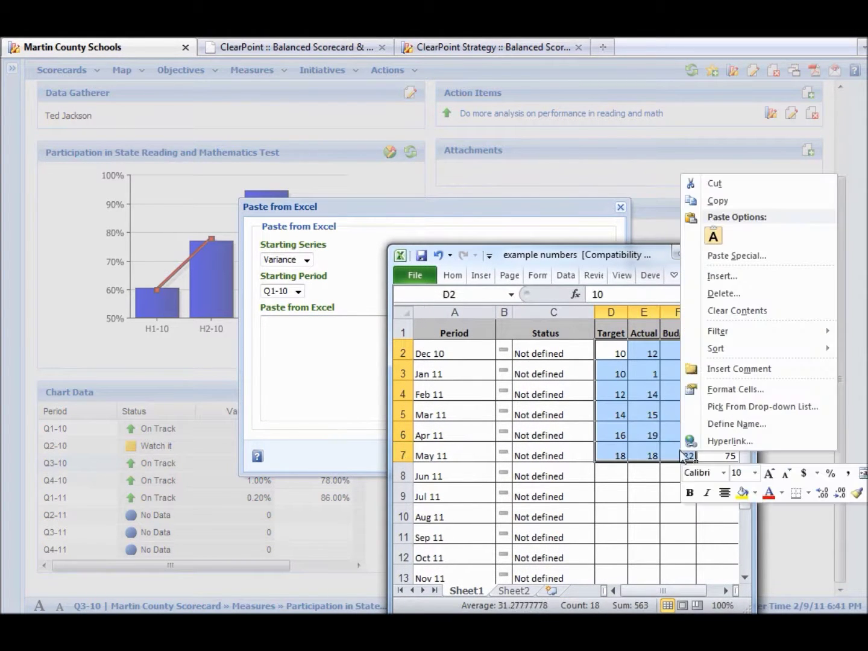
pyautogui.click(751, 204)
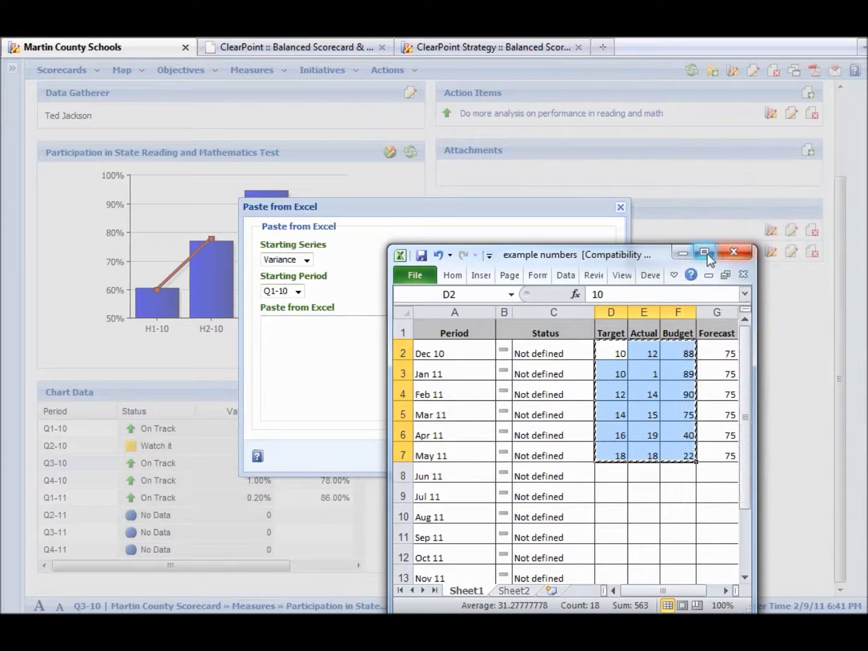
pyautogui.click(686, 254)
# Step: Paste the six rows into the Paste from Excel box, then cancel without applying them
pyautogui.click(426, 370)
pyautogui.rightClick(424, 372)
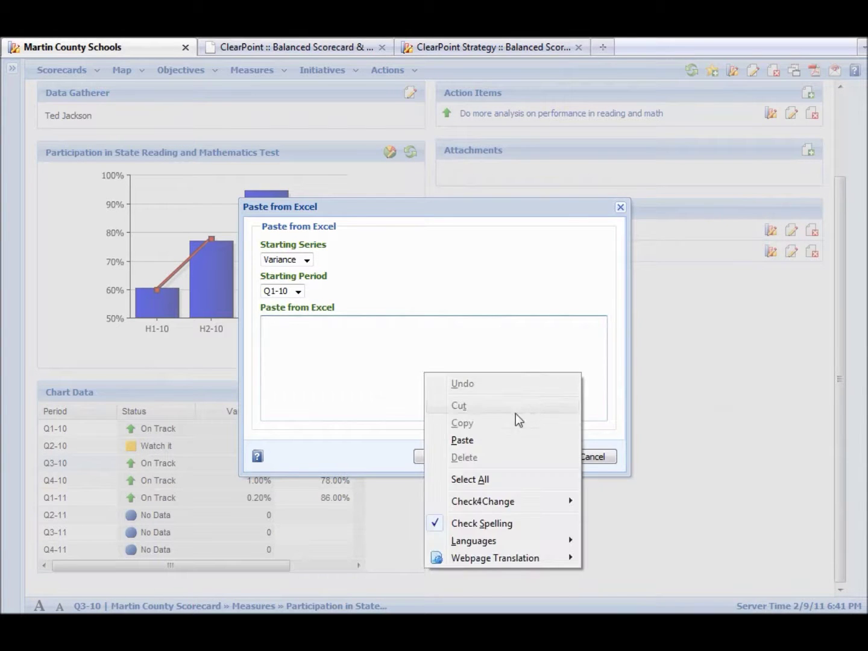
pyautogui.click(492, 440)
pyautogui.click(431, 462)
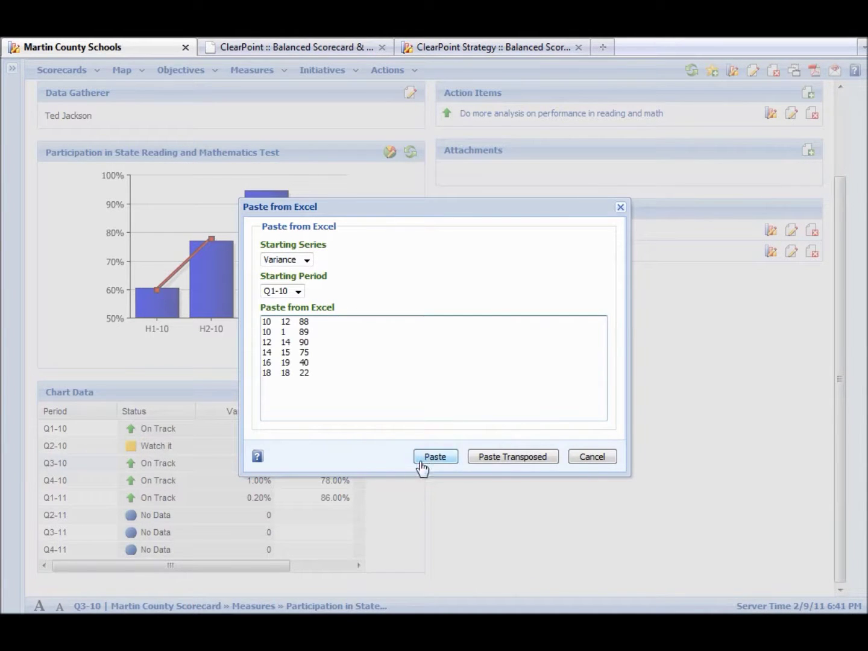
pyautogui.click(605, 459)
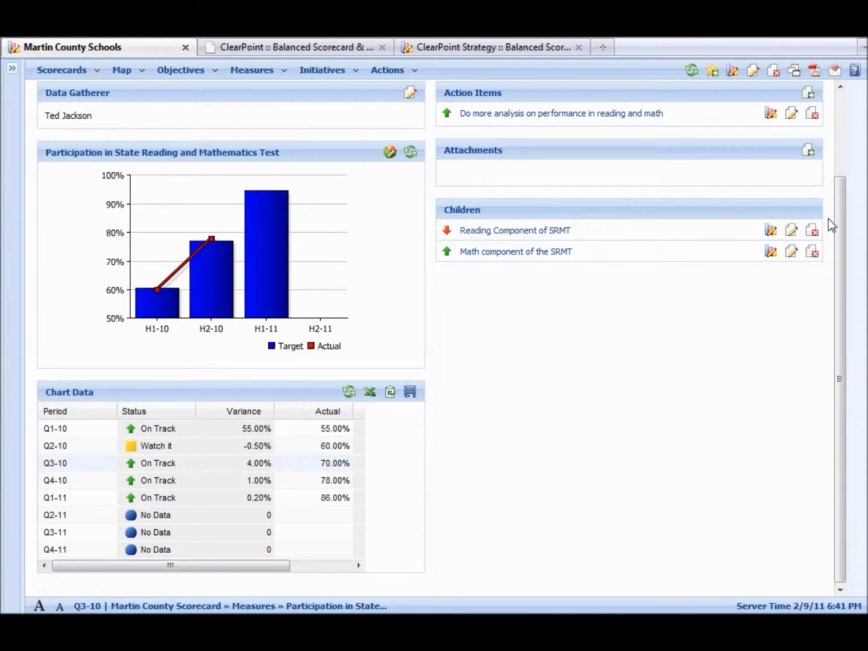
pyautogui.scroll(3, 839, 241)
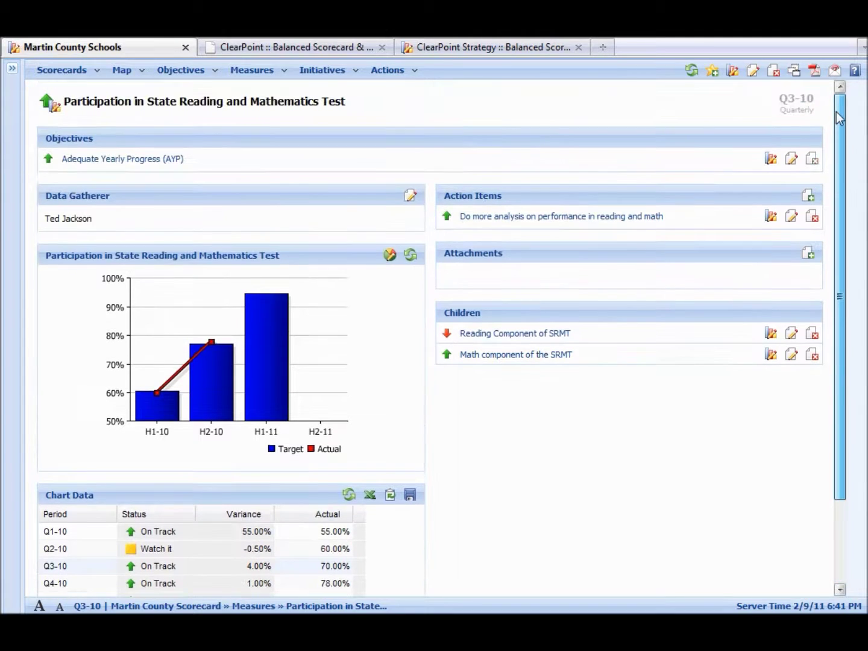
pyautogui.click(806, 253)
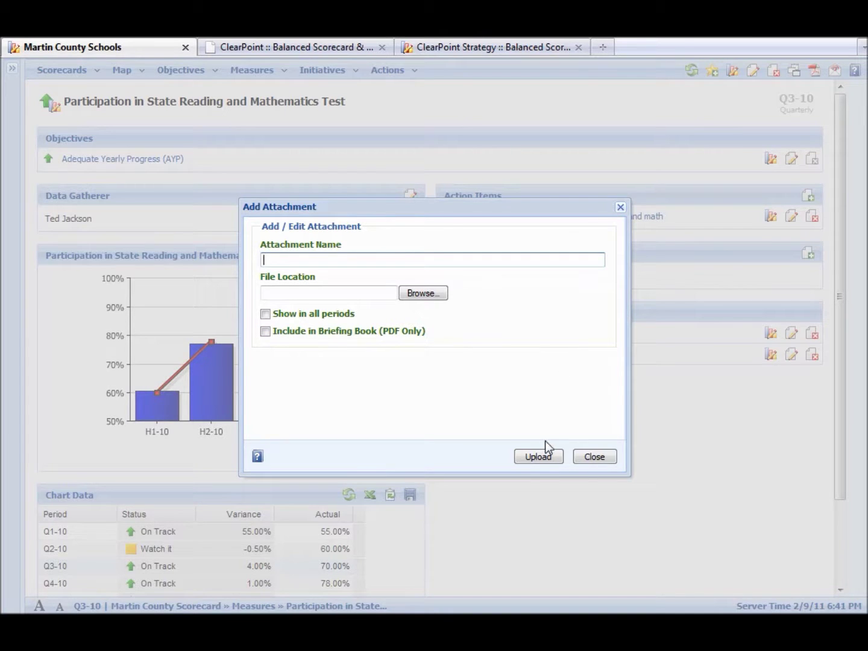
pyautogui.click(604, 460)
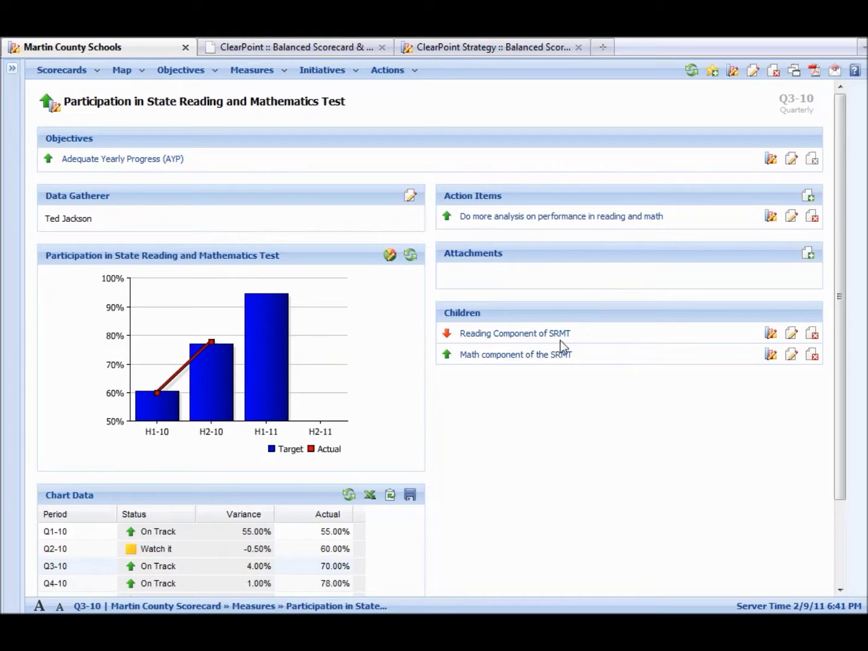
# Step: Move the Chart Data panel into full-width layout section 4 and save the layout
pyautogui.click(796, 73)
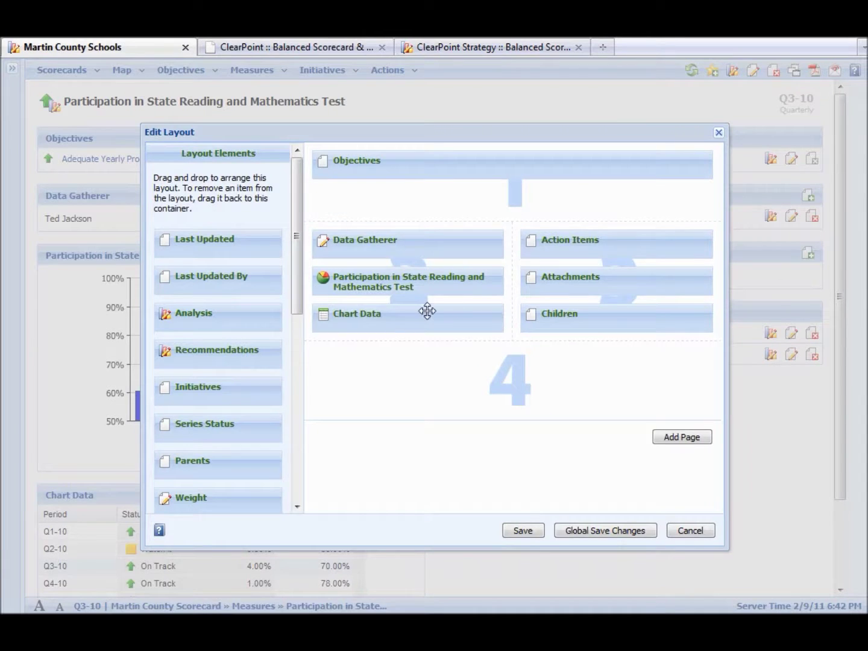
pyautogui.moveTo(428, 314); pyautogui.dragTo(444, 359)
pyautogui.moveTo(470, 138); pyautogui.dragTo(585, 60)
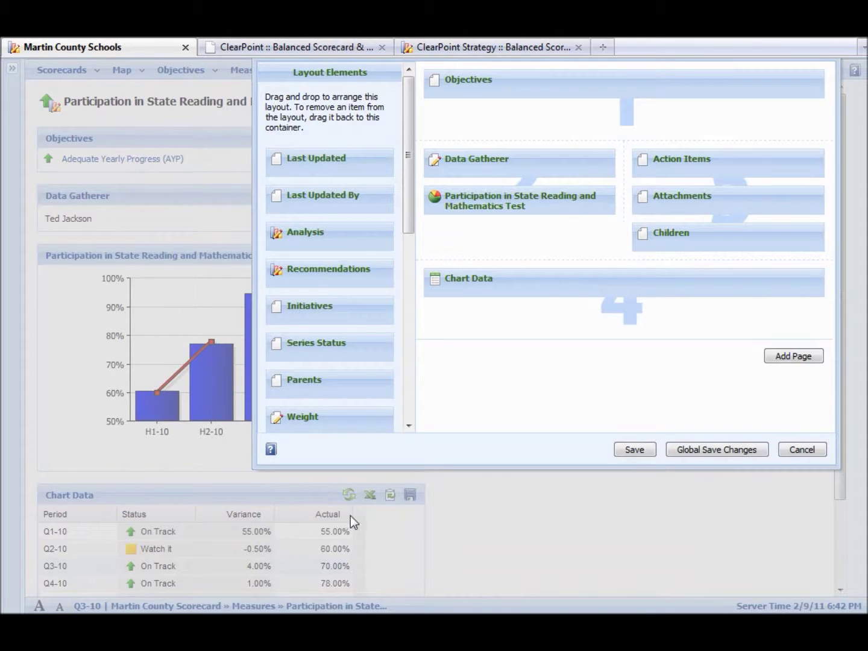
pyautogui.click(636, 453)
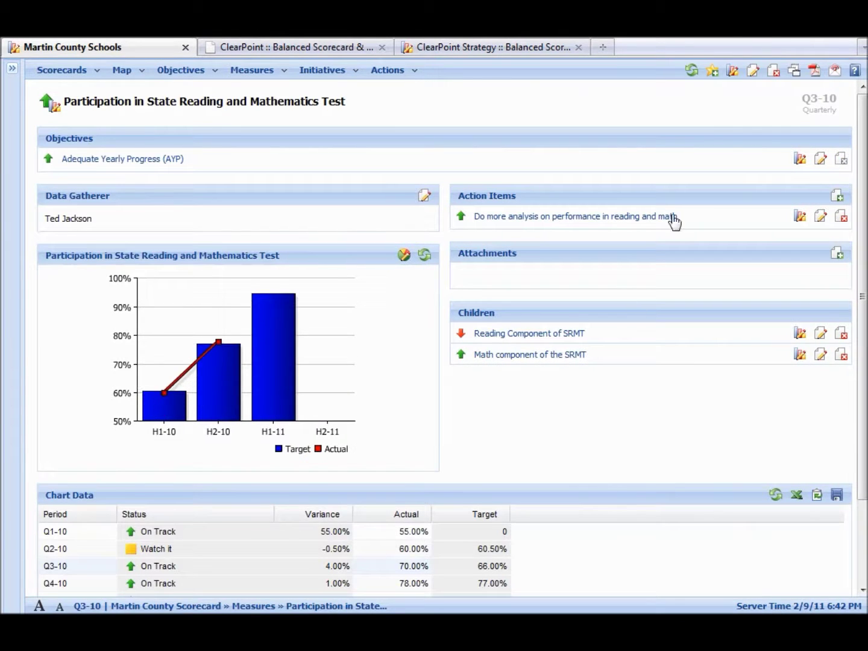
# Step: Reopen the page layout editor and close it without saving changes
pyautogui.click(794, 72)
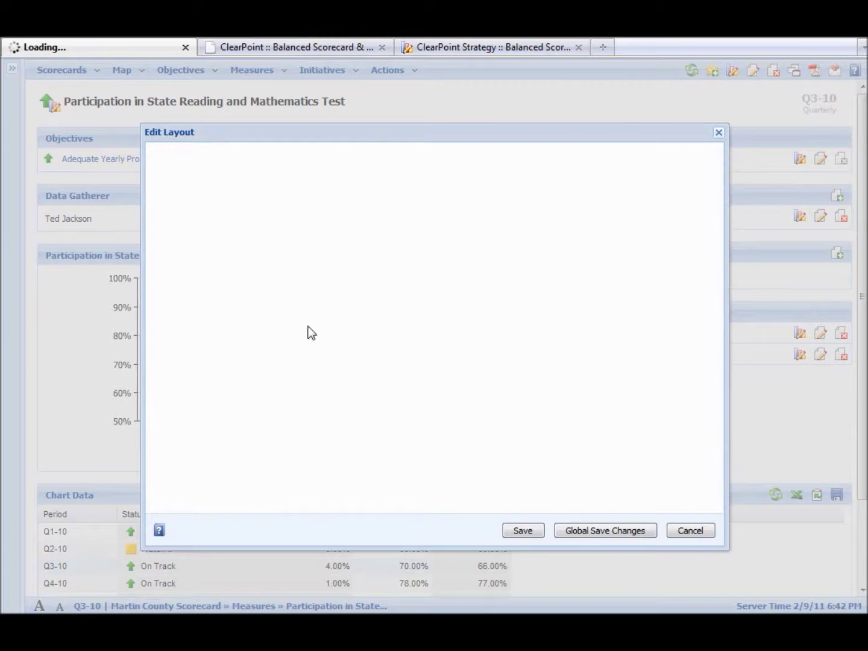
pyautogui.moveTo(301, 274); pyautogui.dragTo(328, 372)
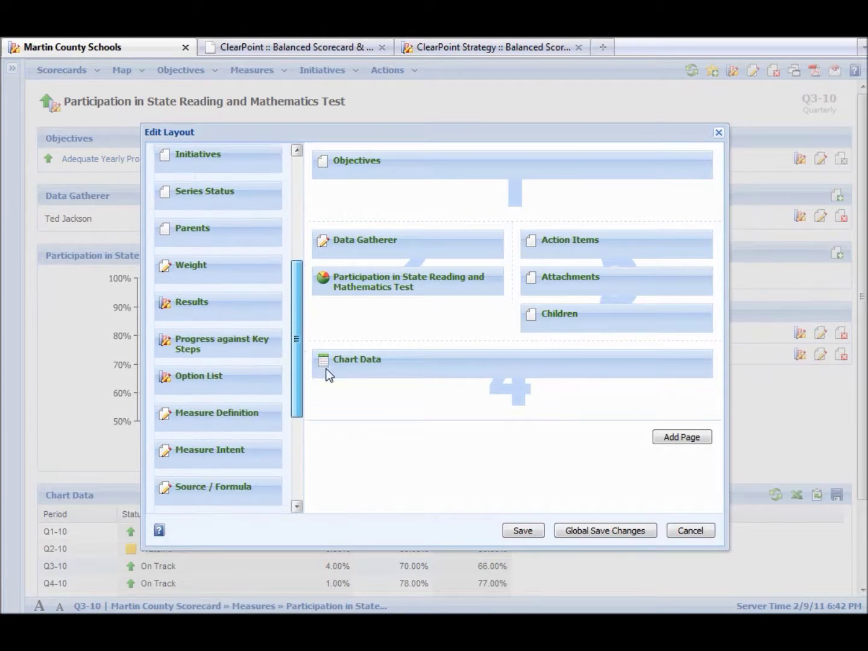
pyautogui.click(694, 534)
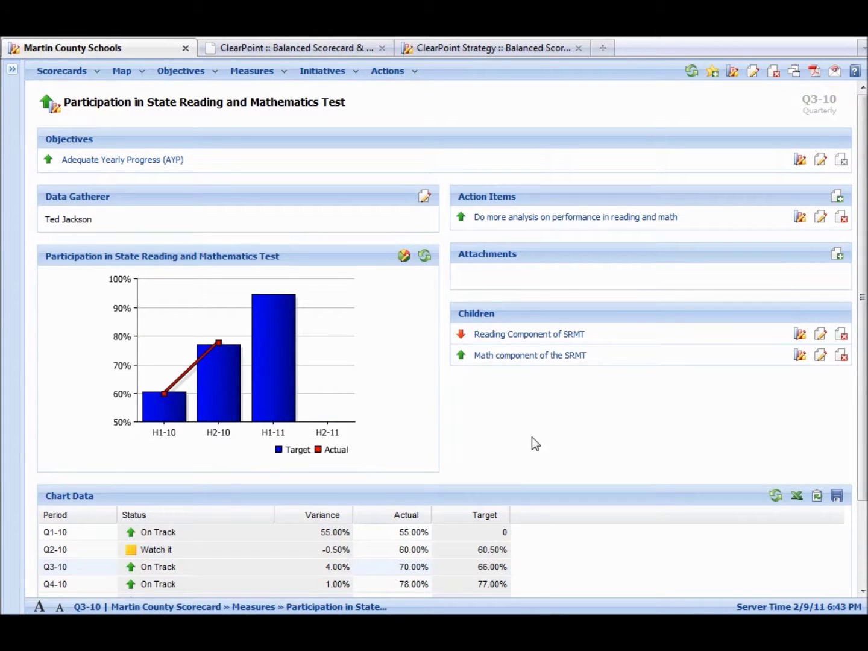
# Step: Export the measure page to PDF, open it in Adobe Reader, and close it after review
pyautogui.click(815, 72)
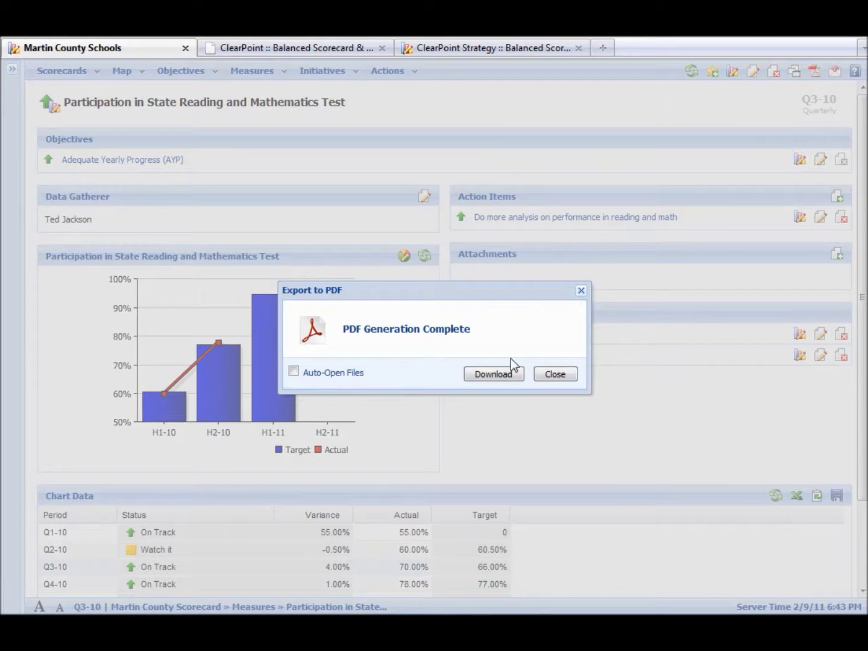
pyautogui.click(502, 375)
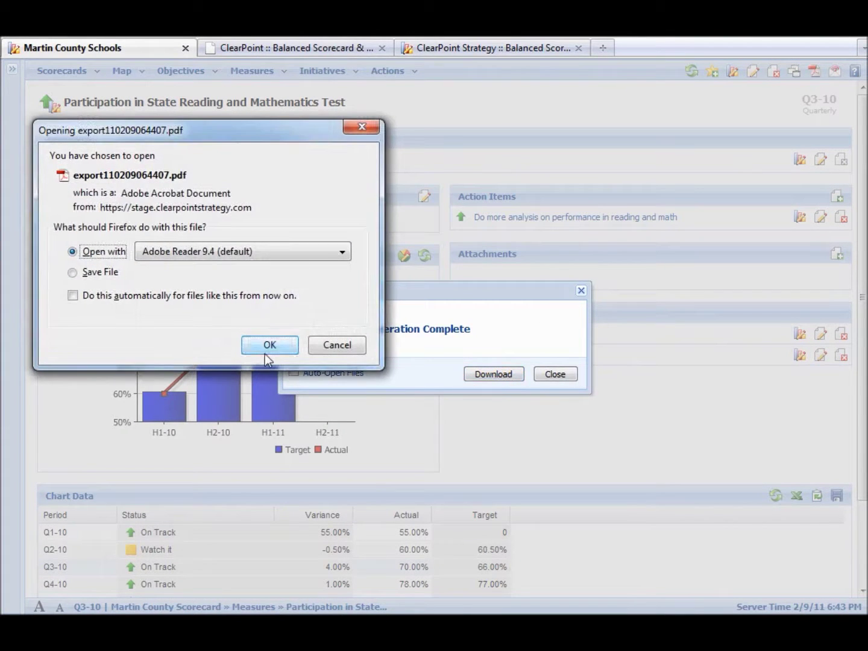
pyautogui.click(265, 352)
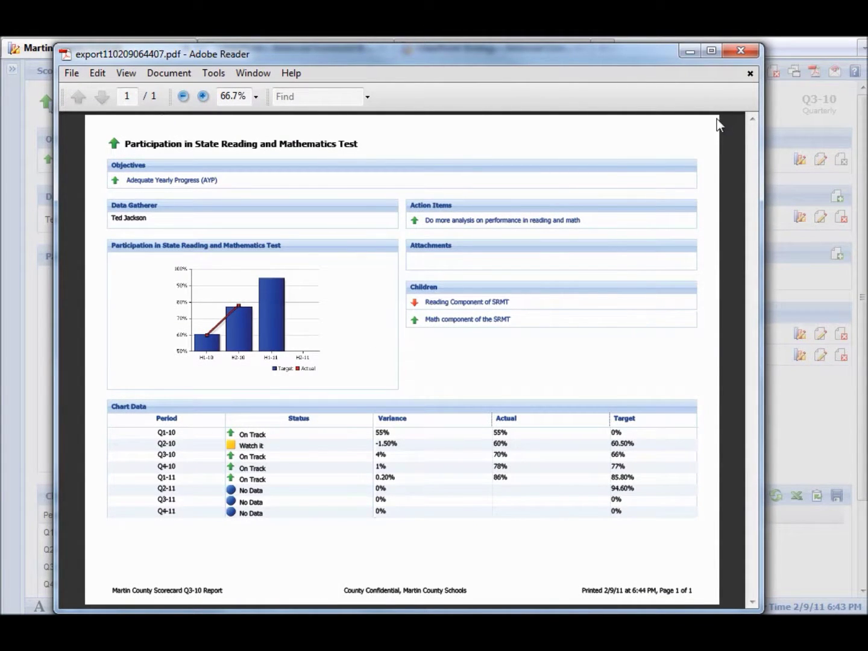
pyautogui.click(740, 51)
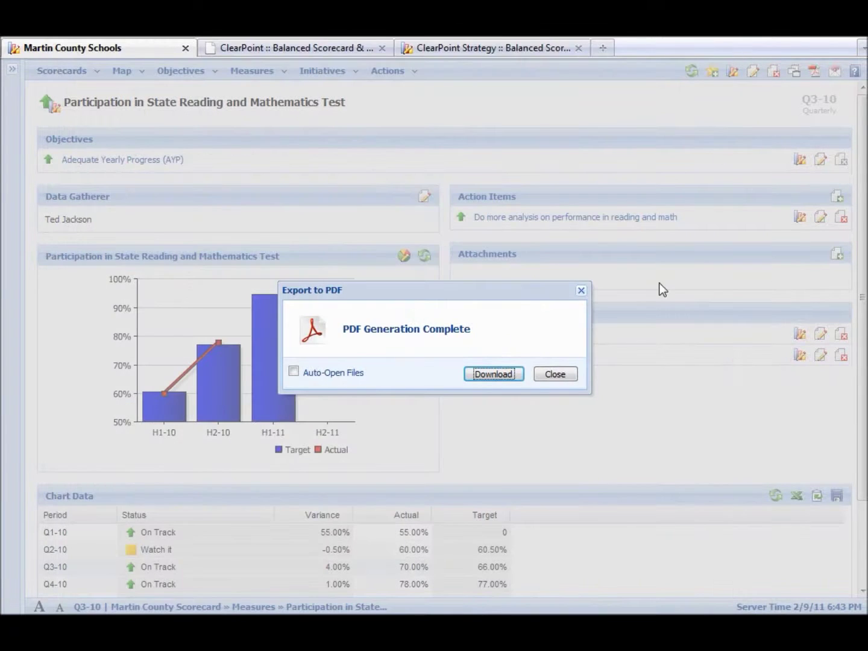
# Step: Dismiss the PDF notice, close the Email Page form without sending, and expand the sidebar
pyautogui.click(556, 375)
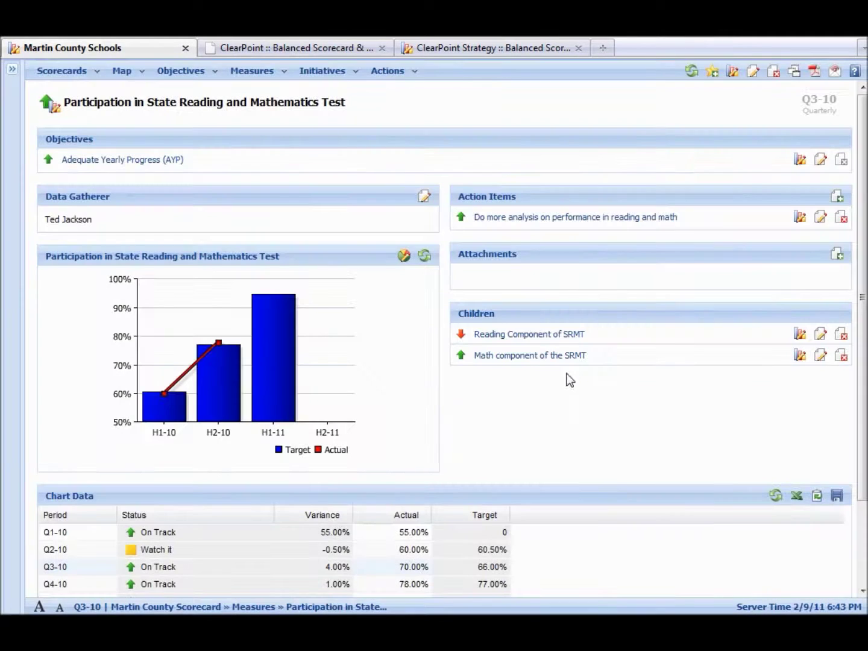
pyautogui.click(834, 78)
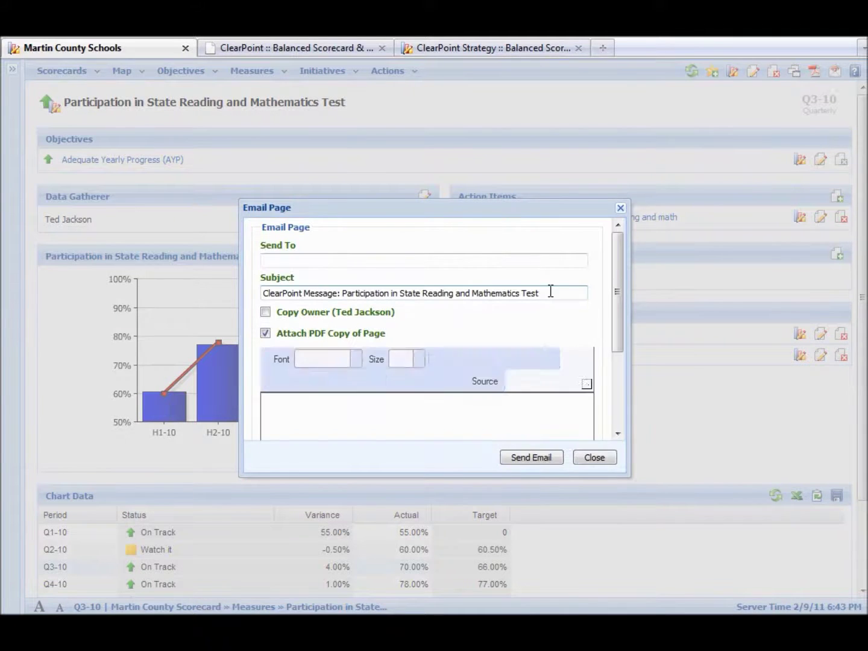
pyautogui.click(442, 264)
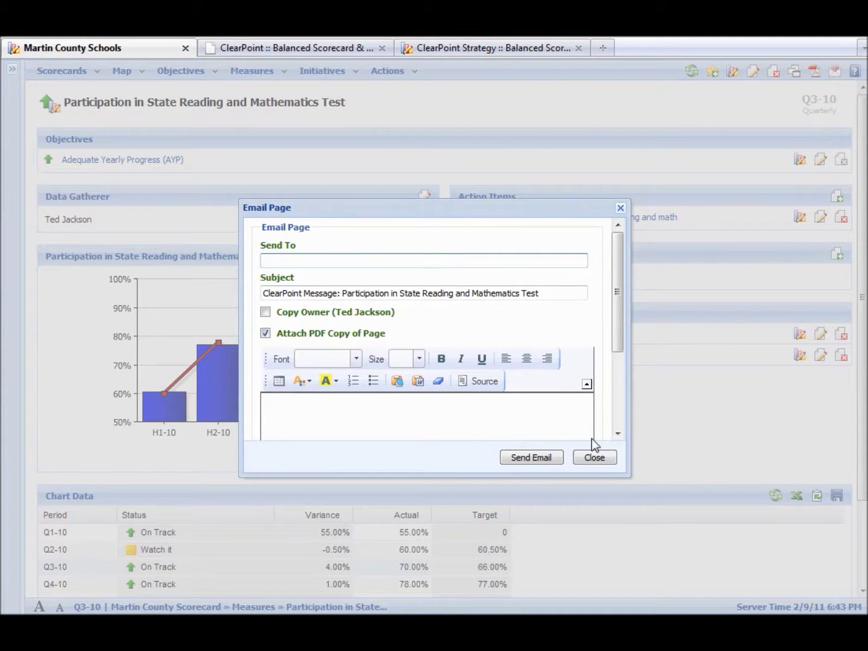
pyautogui.click(594, 459)
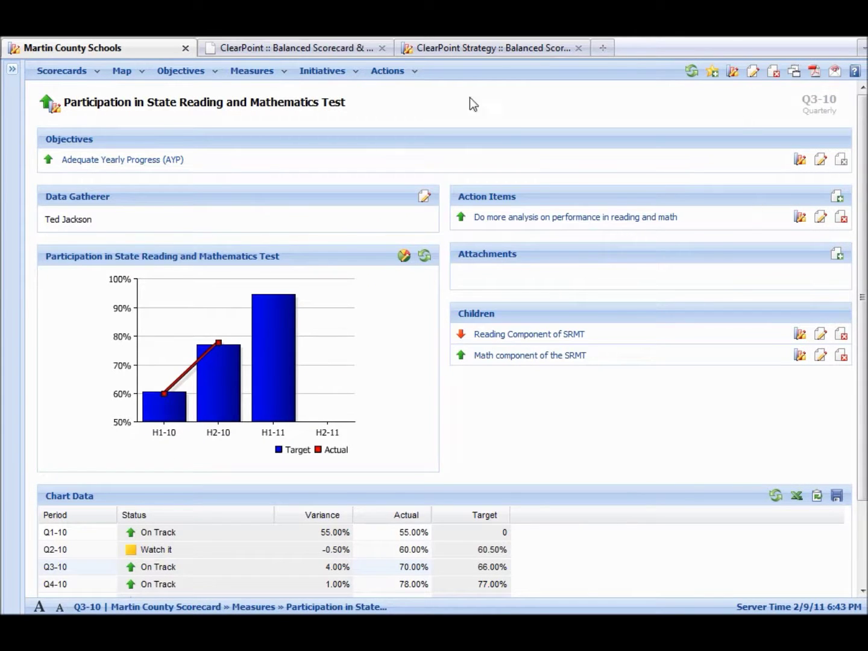
pyautogui.click(14, 73)
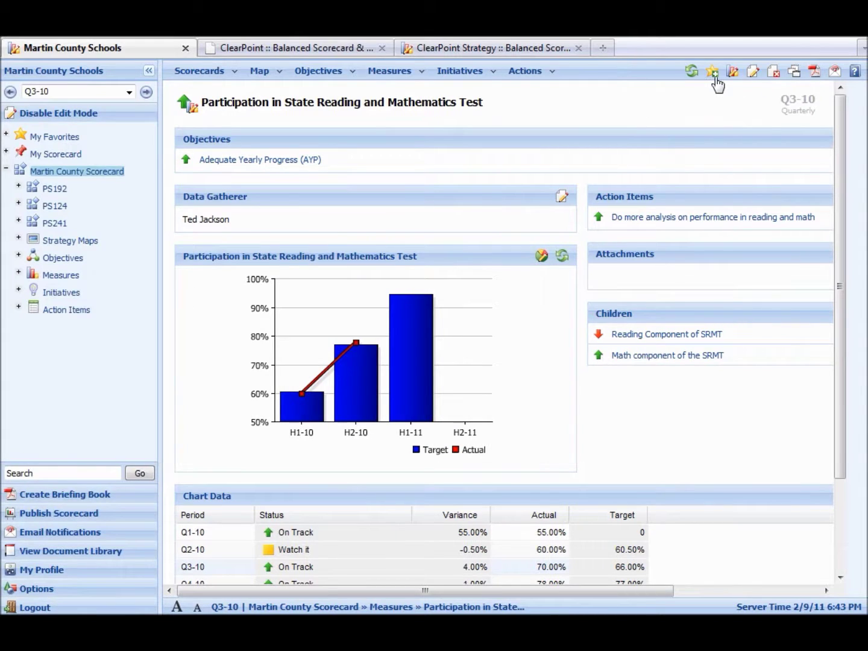
# Step: Star the measure, find it under My Favorites > Martin County Scorecard, then unstar it
pyautogui.click(712, 73)
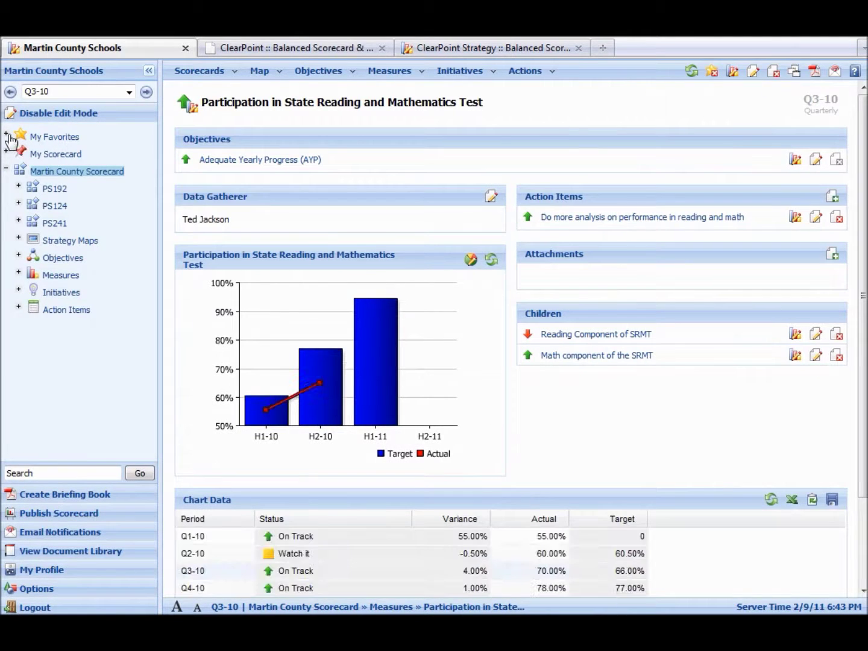
pyautogui.click(6, 134)
pyautogui.click(18, 154)
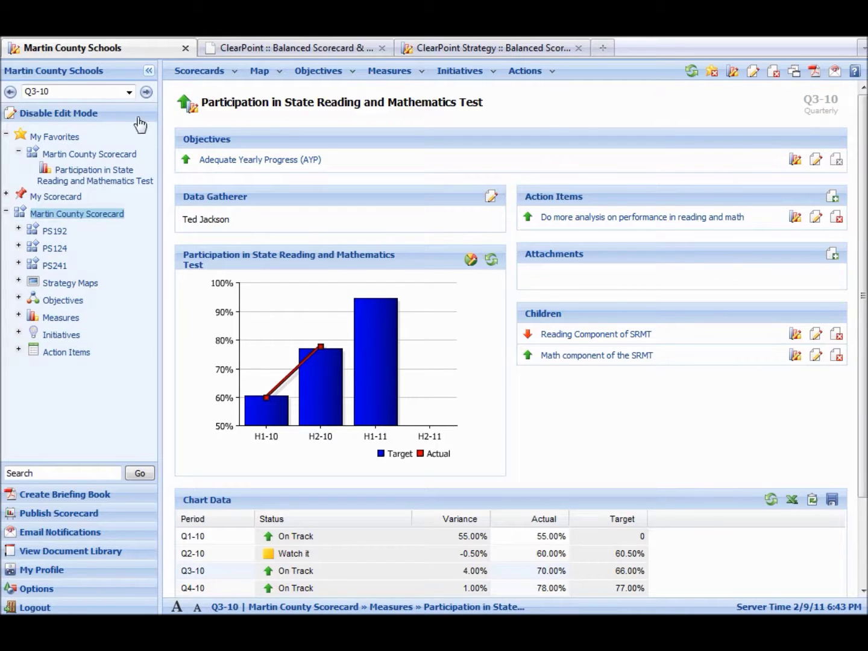
pyautogui.click(714, 73)
pyautogui.moveTo(169, 37); pyautogui.dragTo(418, 107)
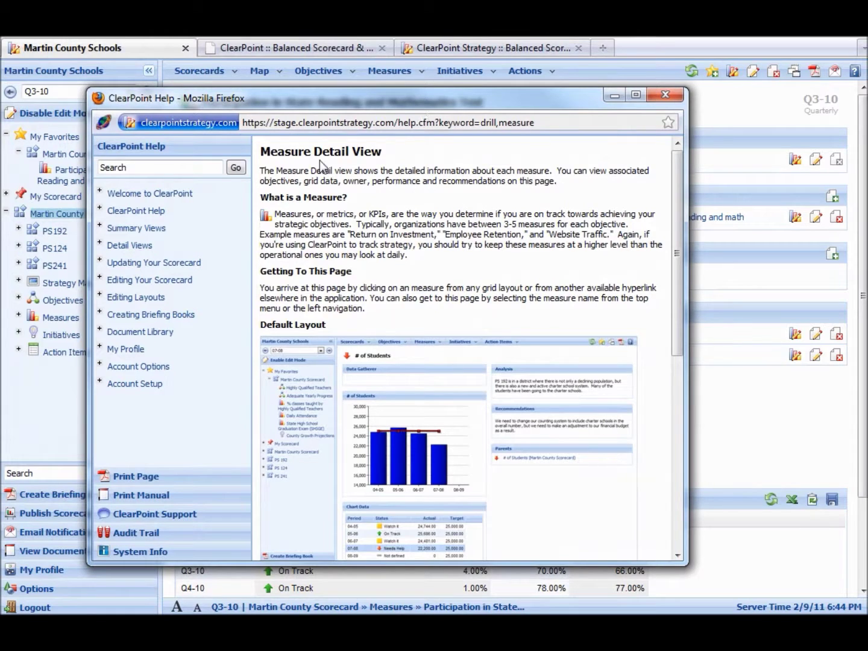
pyautogui.moveTo(676, 226); pyautogui.dragTo(693, 422)
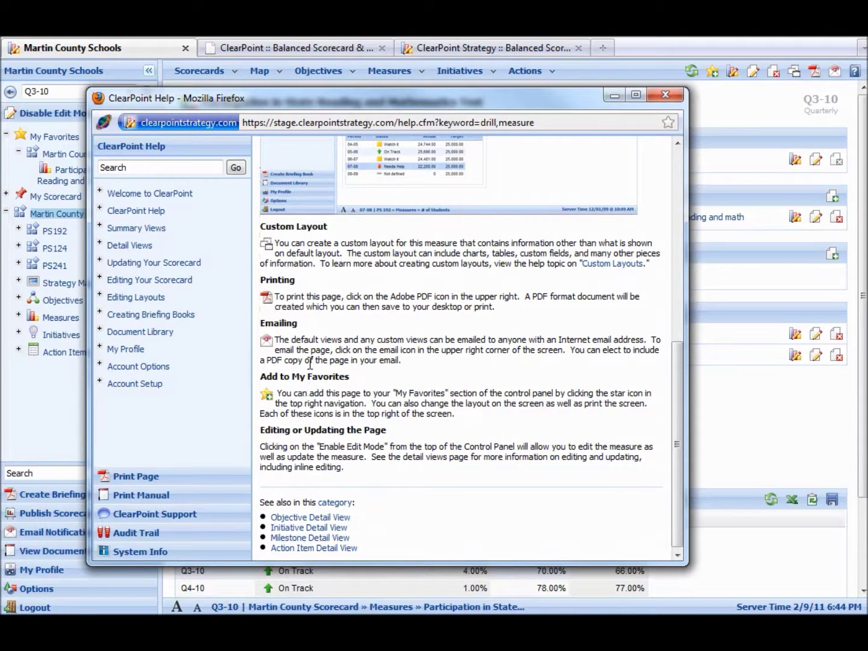
pyautogui.click(144, 170)
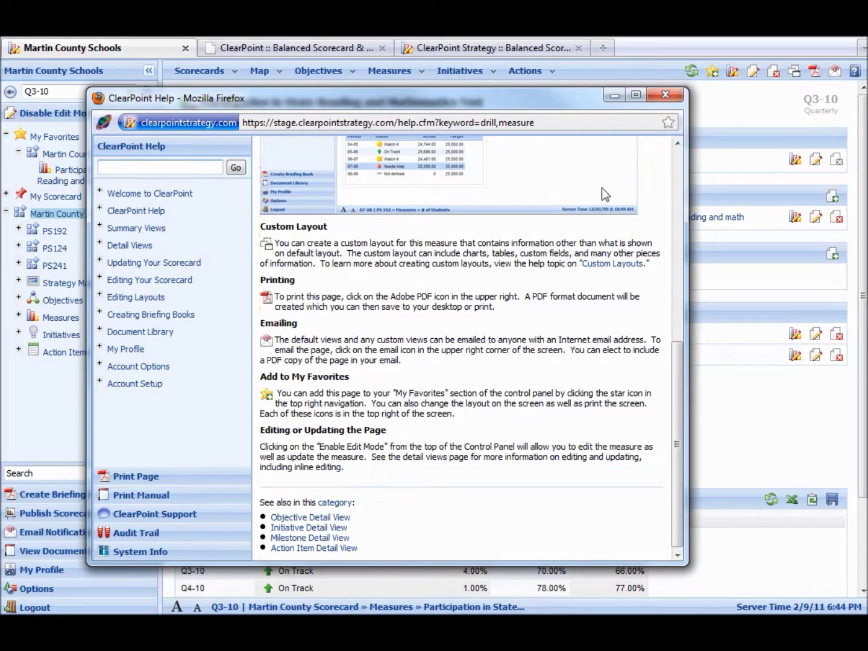
pyautogui.click(666, 96)
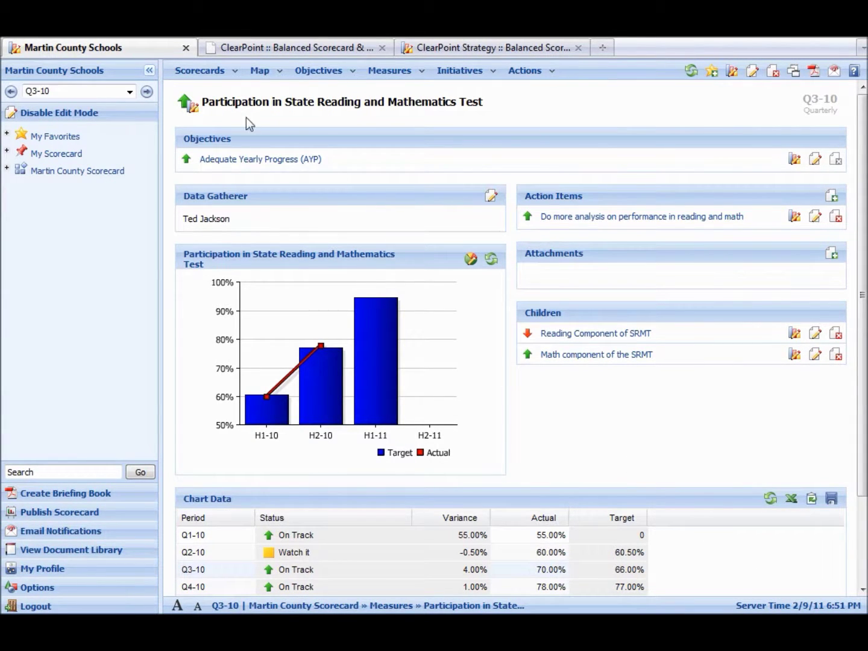
# Step: Switch to Scorecard View and start a briefing book for the Martin County Scorecard
pyautogui.click(209, 71)
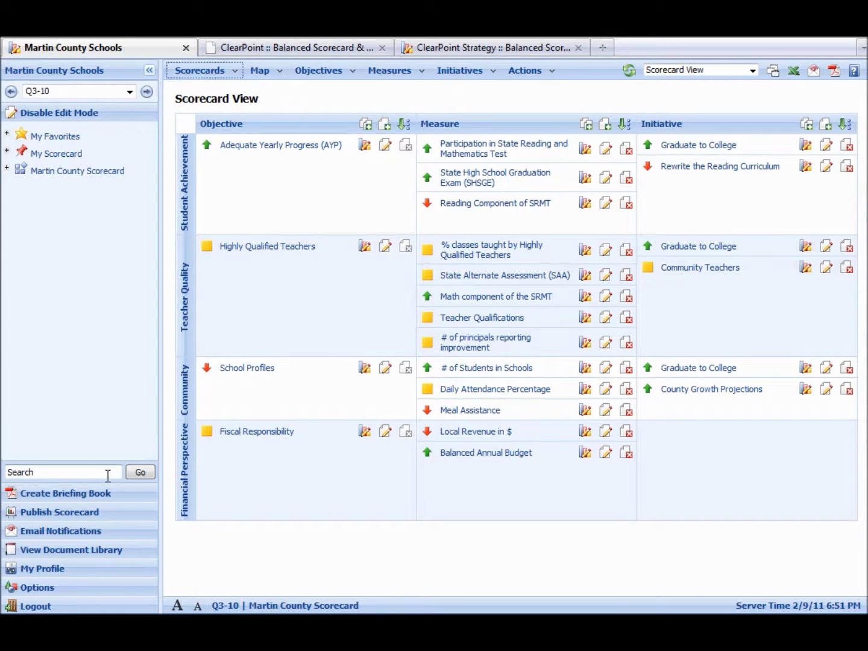
pyautogui.click(70, 495)
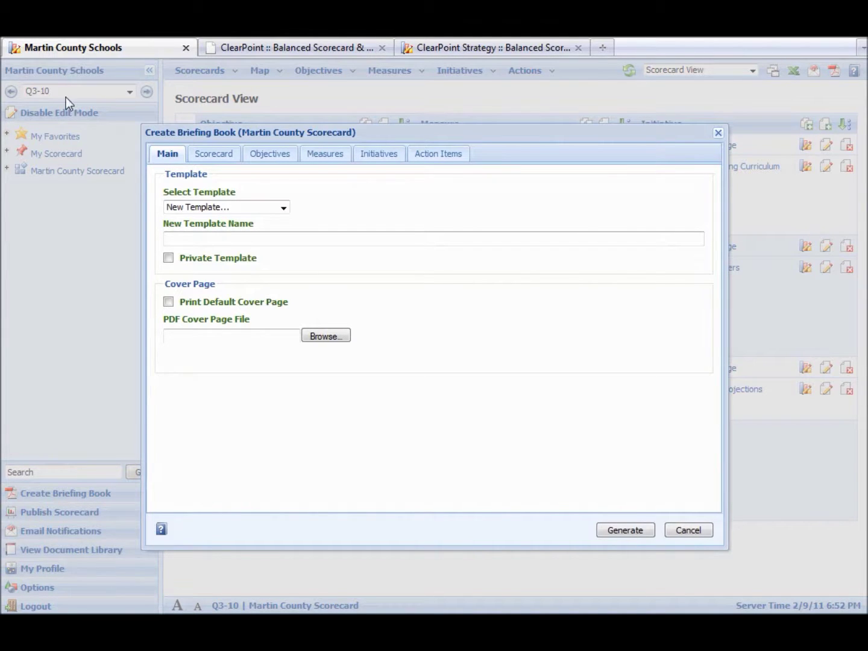
# Step: Choose the Board Briefing Book template and review its scorecard and objective sections
pyautogui.click(274, 208)
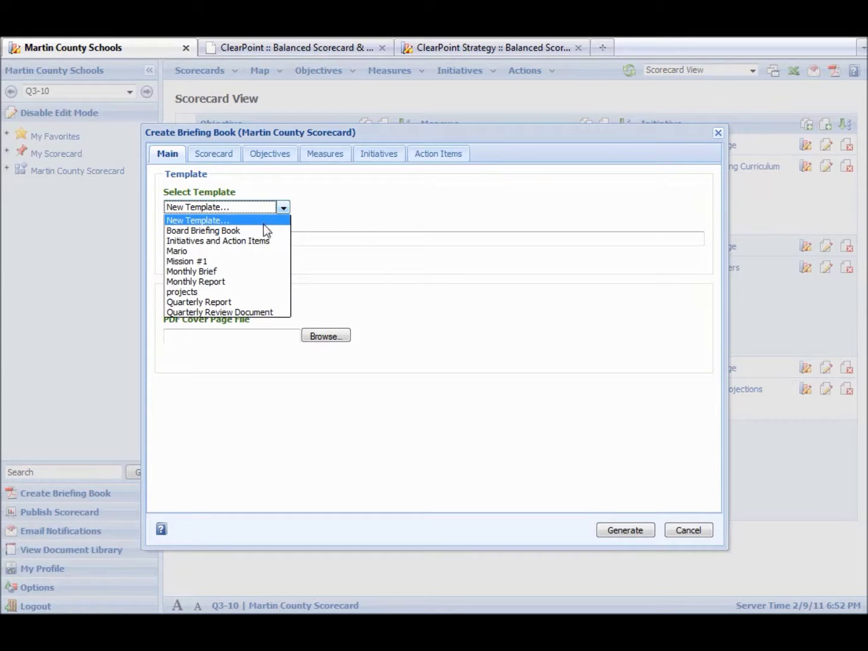
pyautogui.click(258, 230)
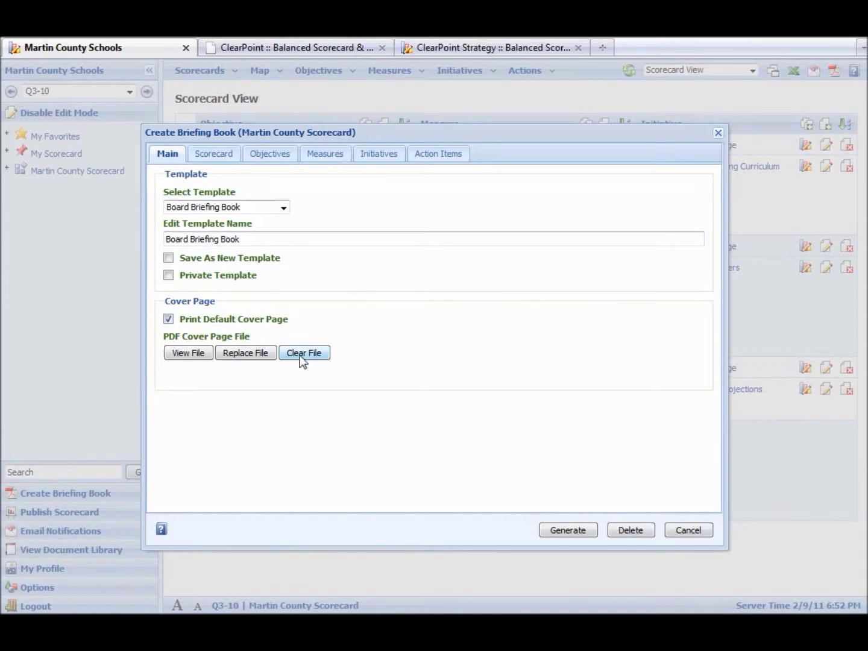
pyautogui.click(228, 160)
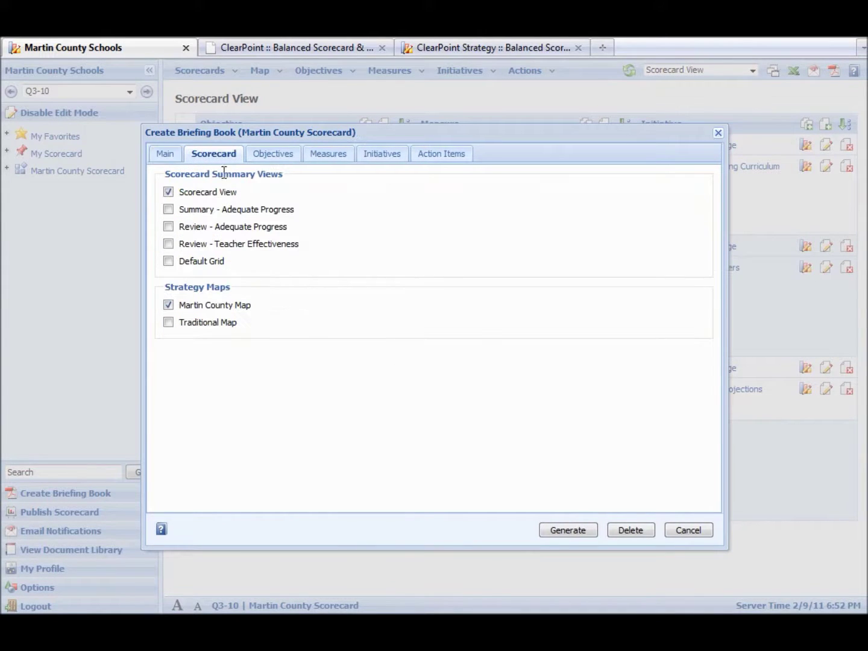
pyautogui.click(288, 160)
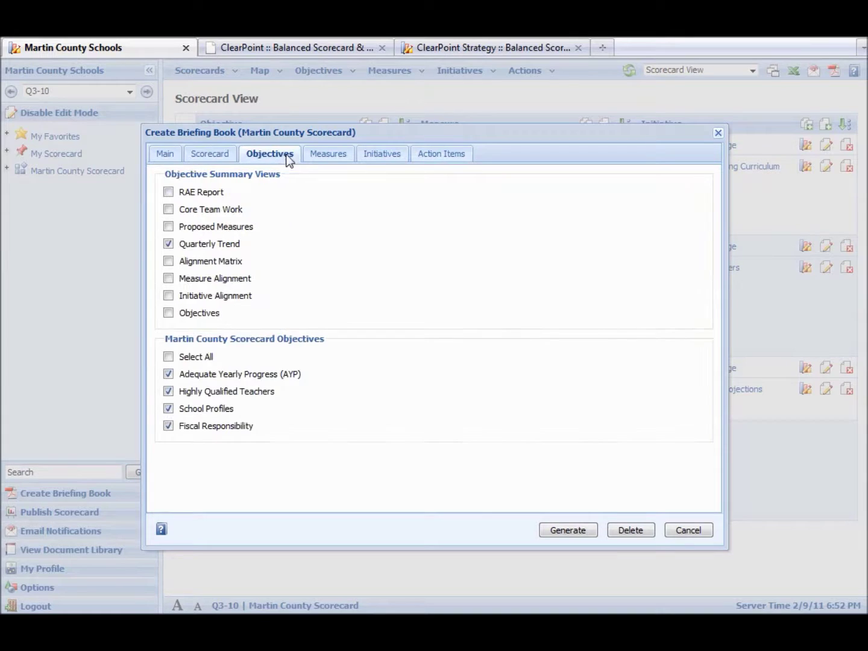
# Step: Include all action items, generate the briefing book, and dismiss the completion notice
pyautogui.click(453, 161)
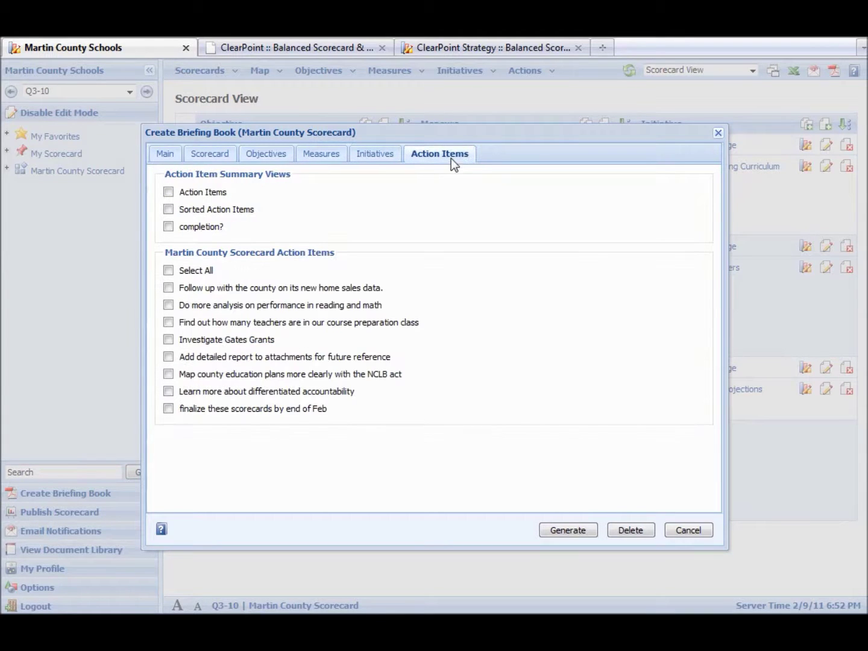
pyautogui.click(168, 269)
pyautogui.click(560, 532)
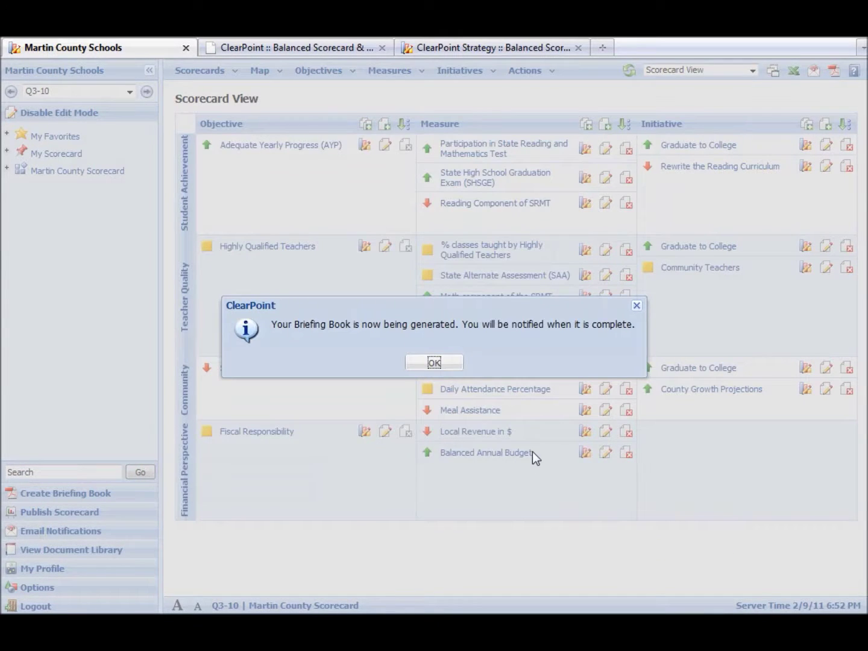
pyautogui.click(445, 367)
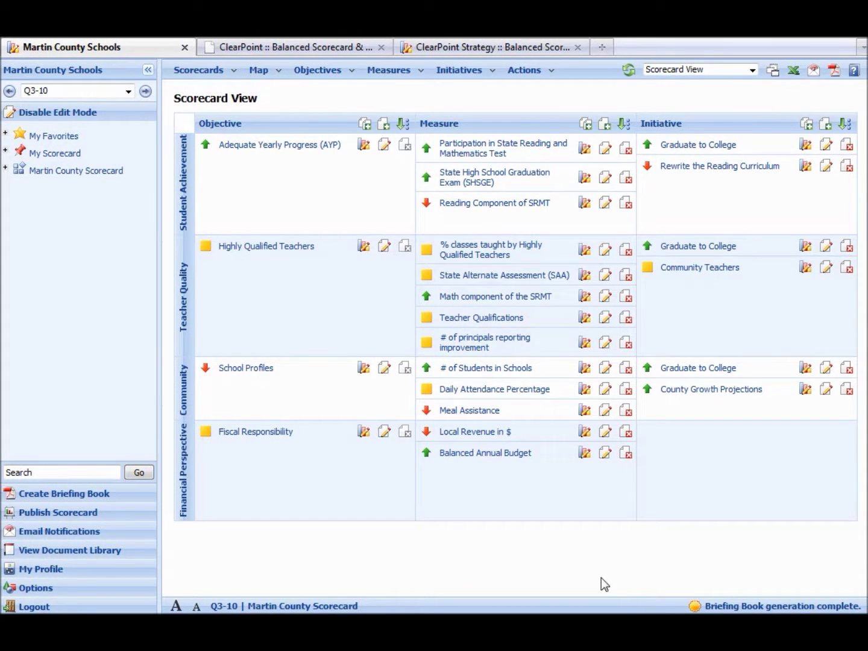
# Step: Open the Document Library of generated briefing books
pyautogui.click(105, 557)
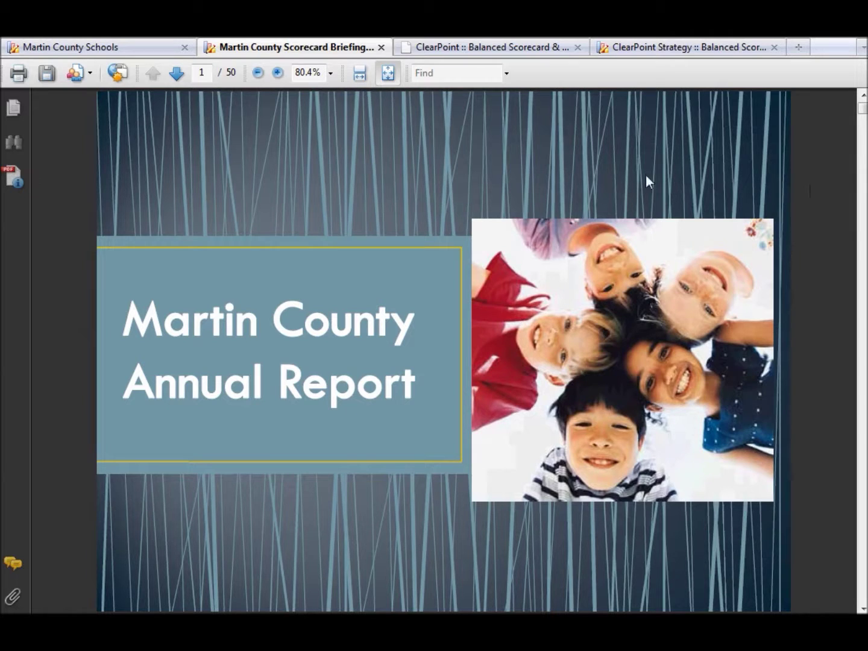
# Step: Page through the briefing book, follow the AYP and Scorecard View links, then close it
pyautogui.click(864, 199)
pyautogui.click(863, 199)
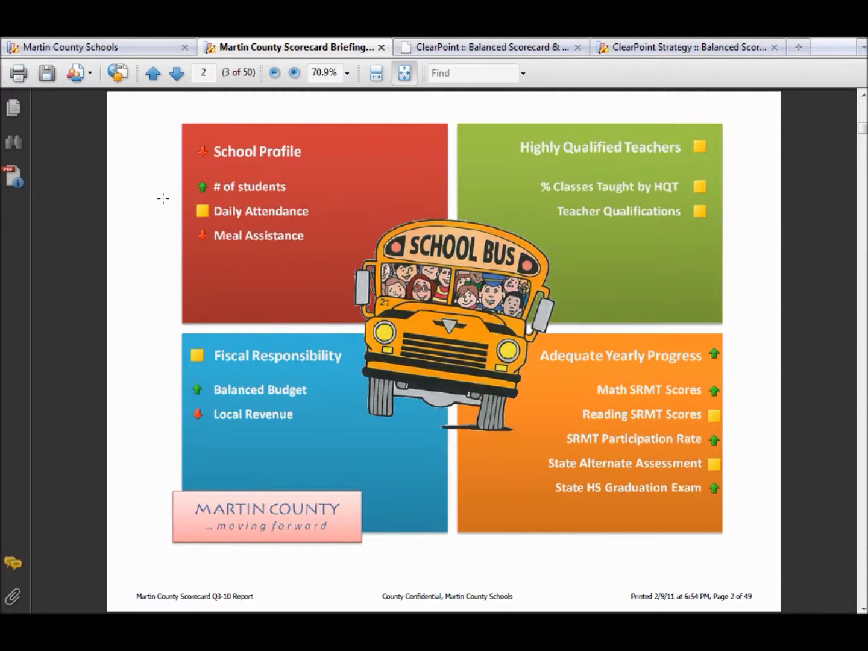
pyautogui.scroll(-1, 161, 202)
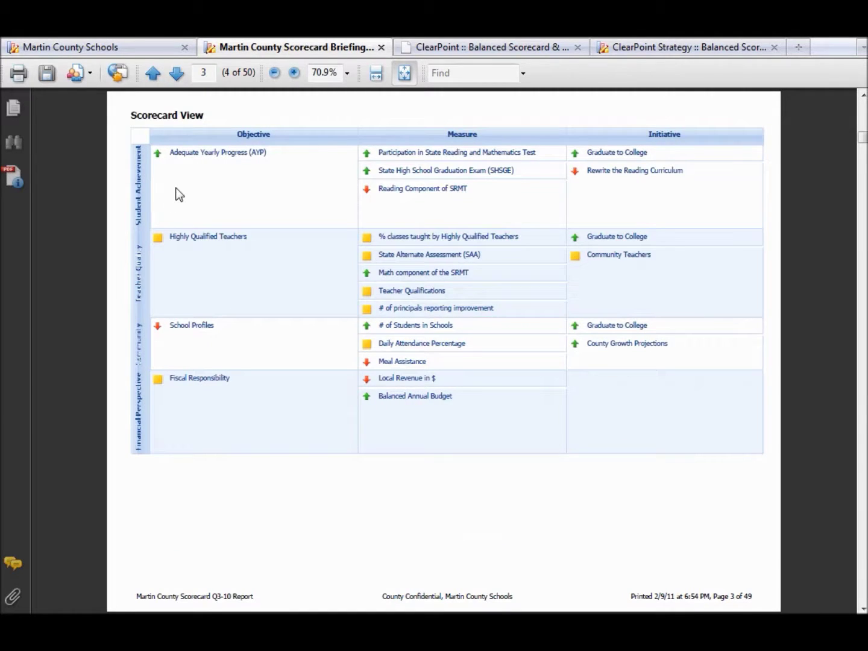
pyautogui.click(203, 157)
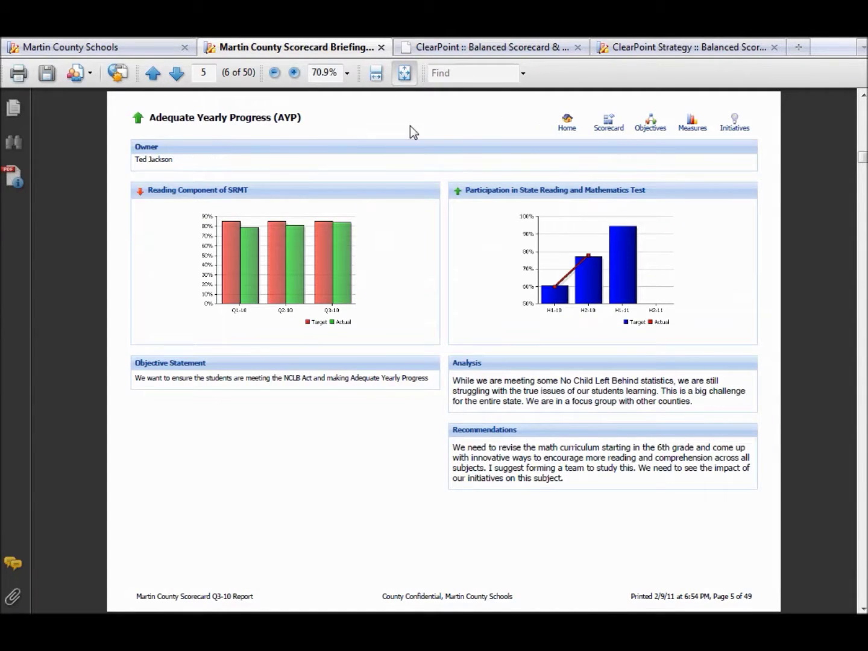
pyautogui.click(608, 123)
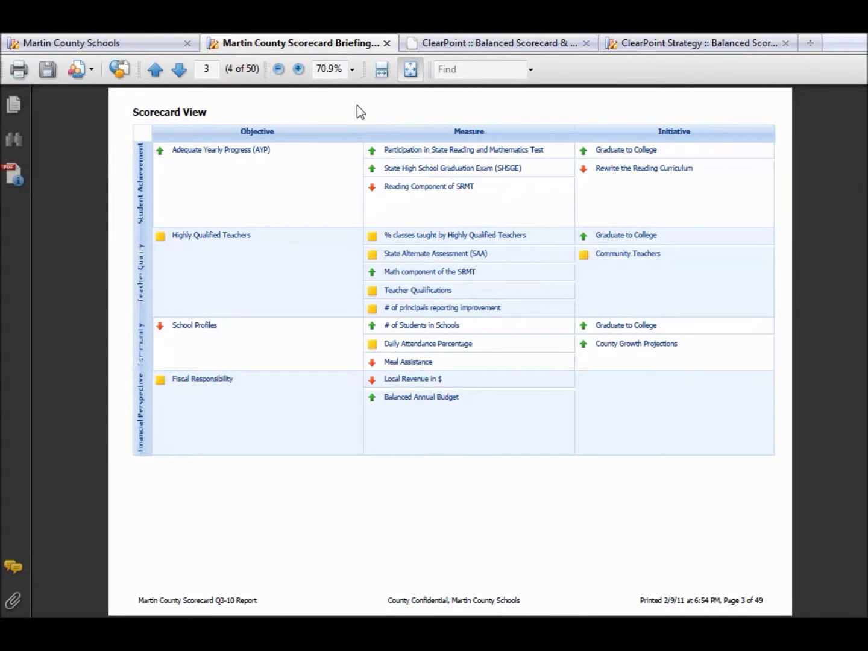
pyautogui.click(388, 43)
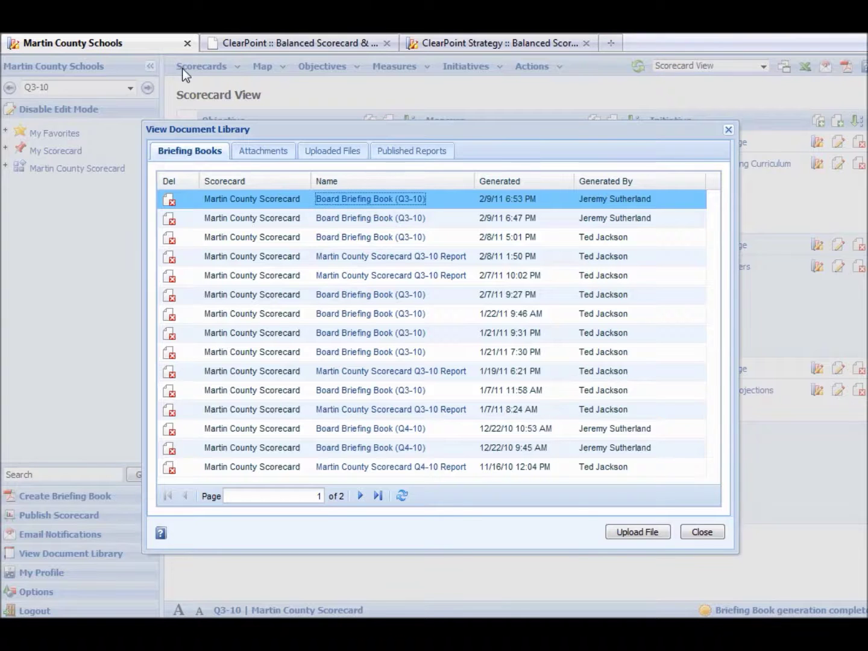
# Step: Close the Document Library and switch the scorecard period to Q4-10
pyautogui.click(698, 536)
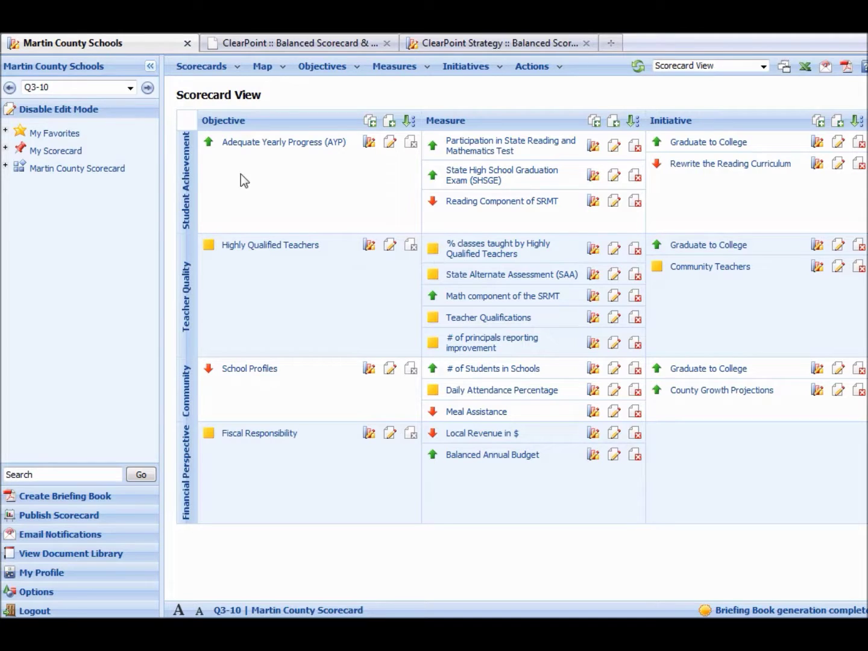
pyautogui.click(131, 88)
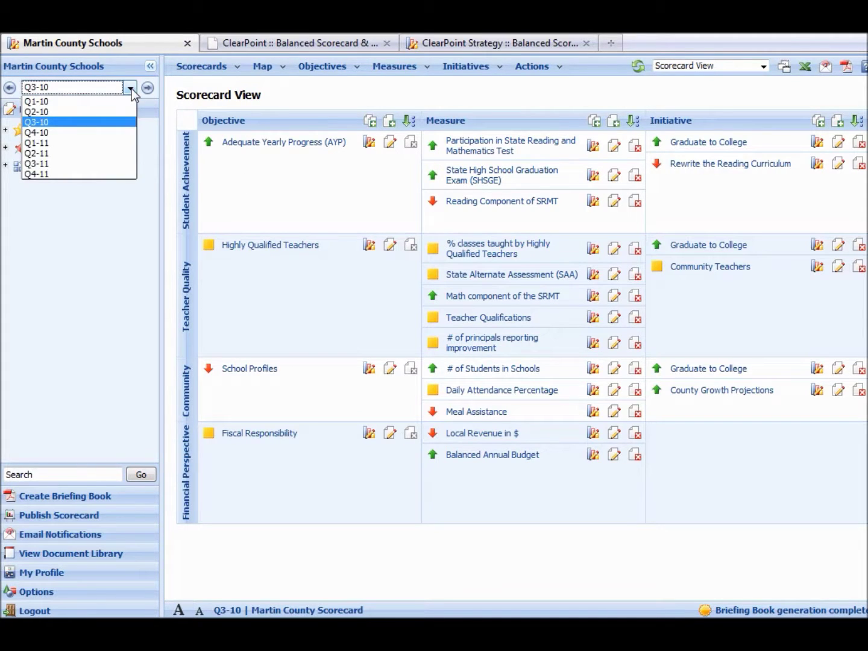
pyautogui.click(104, 133)
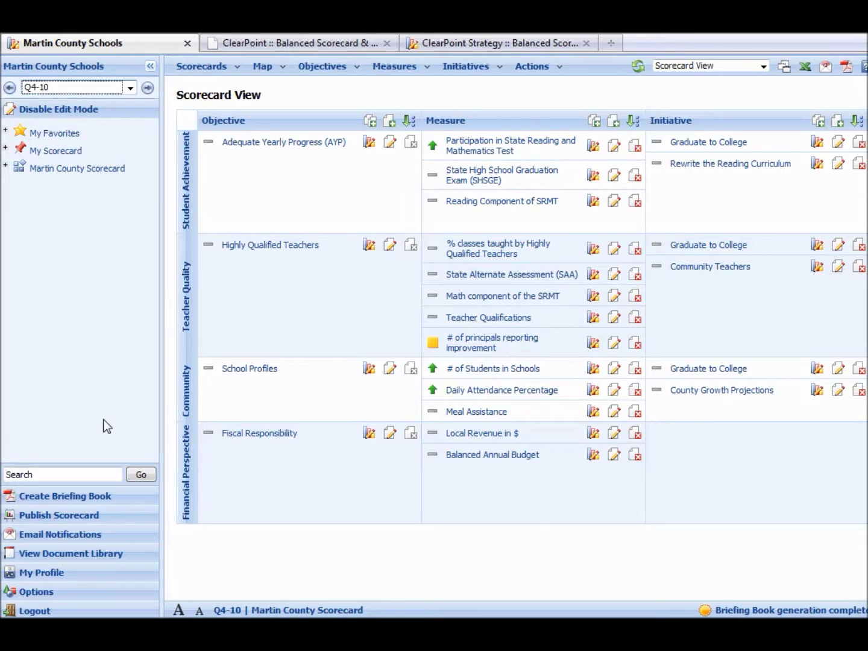
pyautogui.click(41, 572)
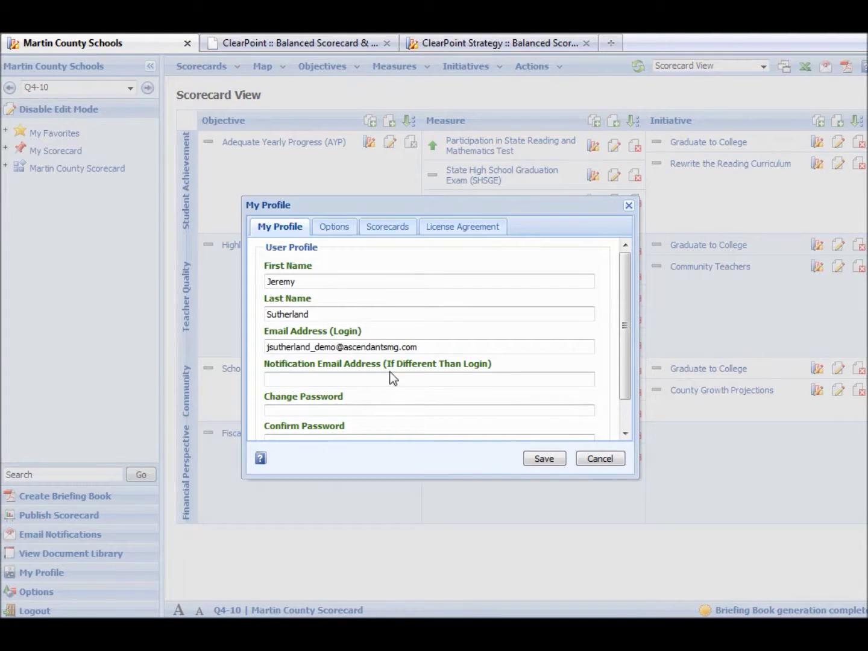
pyautogui.click(335, 228)
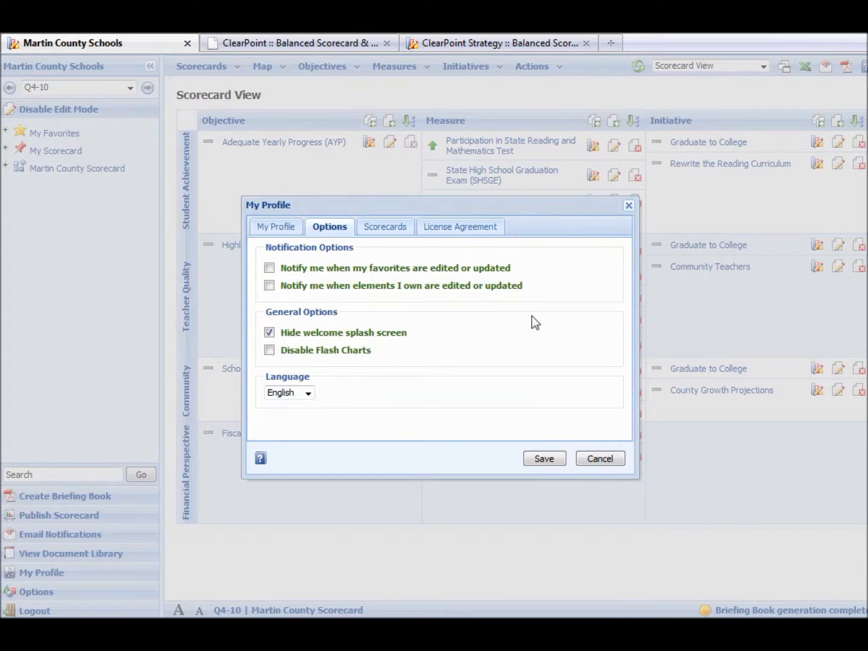
pyautogui.click(309, 393)
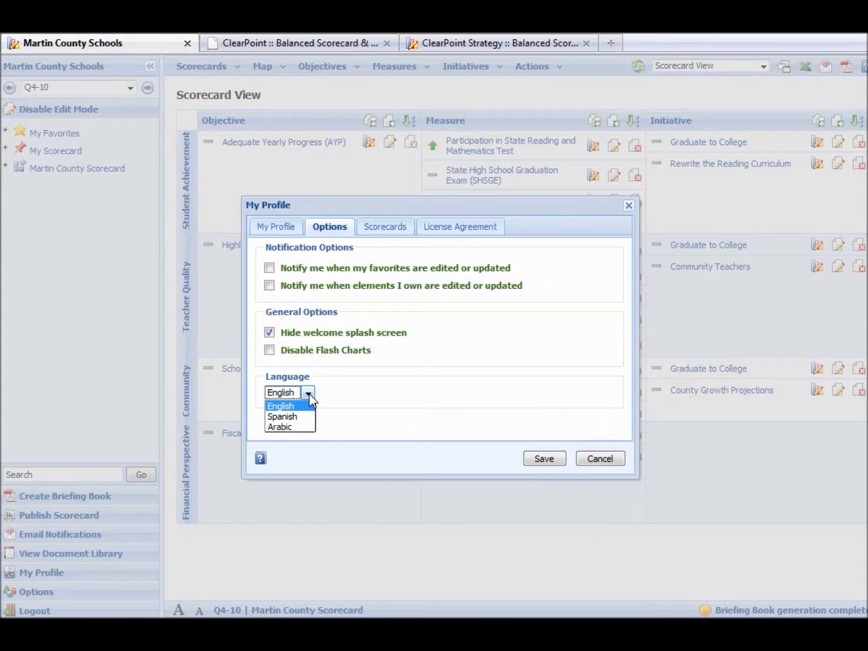
pyautogui.click(365, 416)
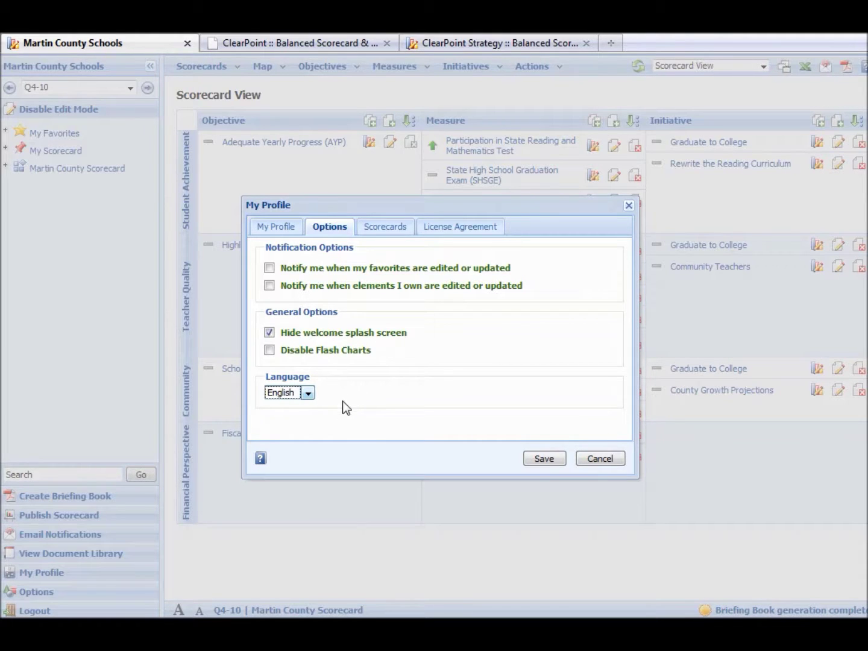
pyautogui.click(601, 459)
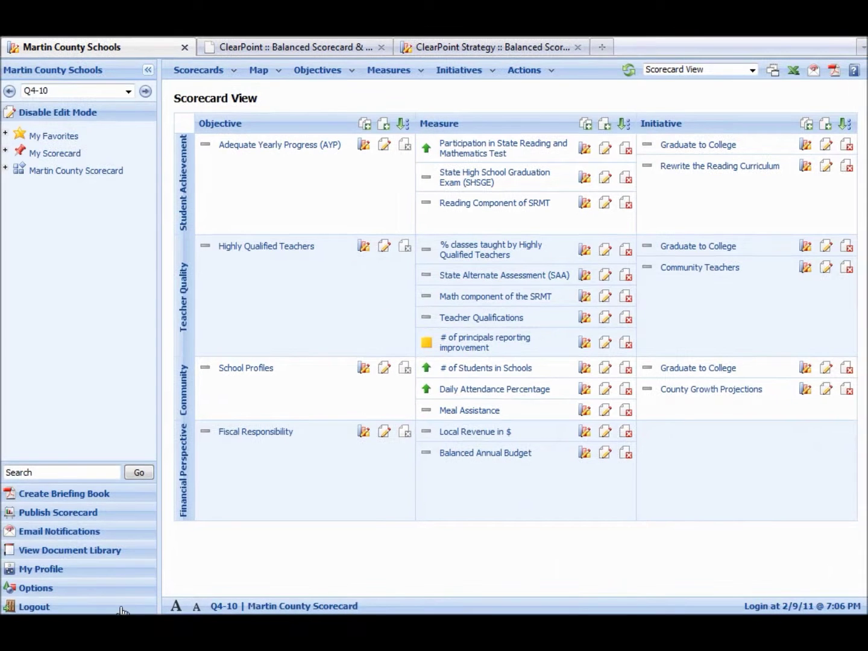
# Step: Open Options, list the account's users, and open a By Scorecard user for editing
pyautogui.click(42, 589)
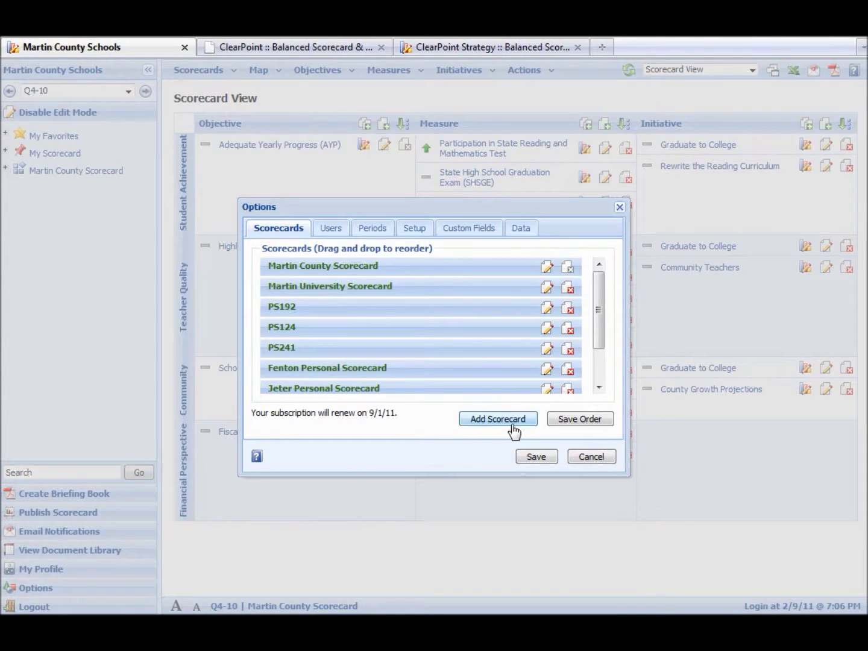
pyautogui.click(334, 227)
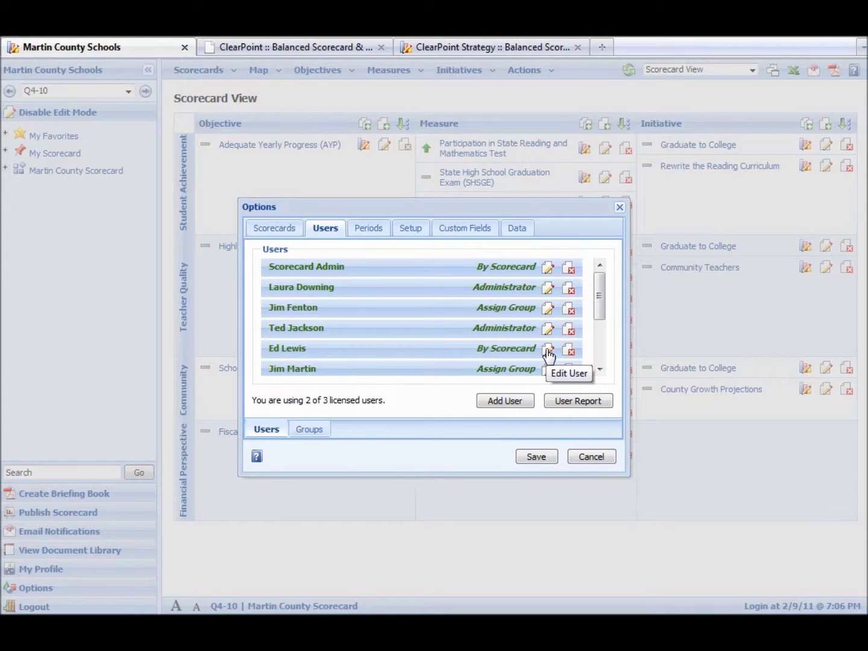
pyautogui.click(549, 351)
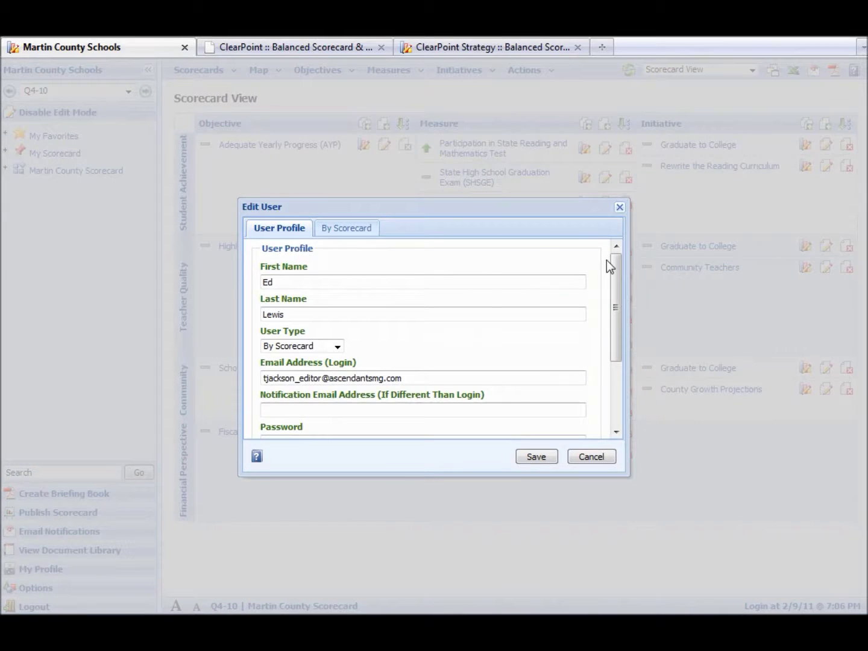
pyautogui.moveTo(616, 269); pyautogui.dragTo(620, 296)
pyautogui.click(348, 235)
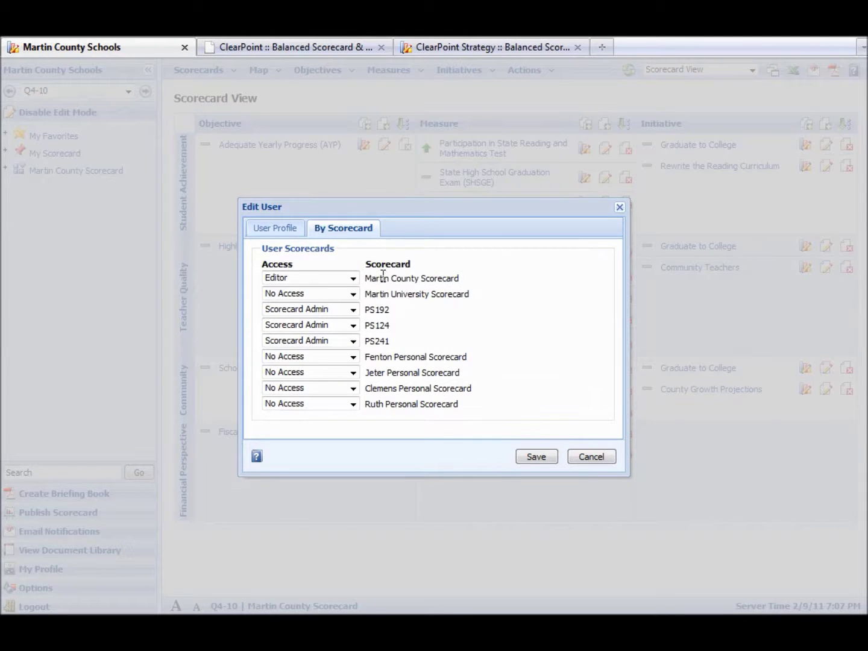
pyautogui.click(353, 278)
pyautogui.click(340, 291)
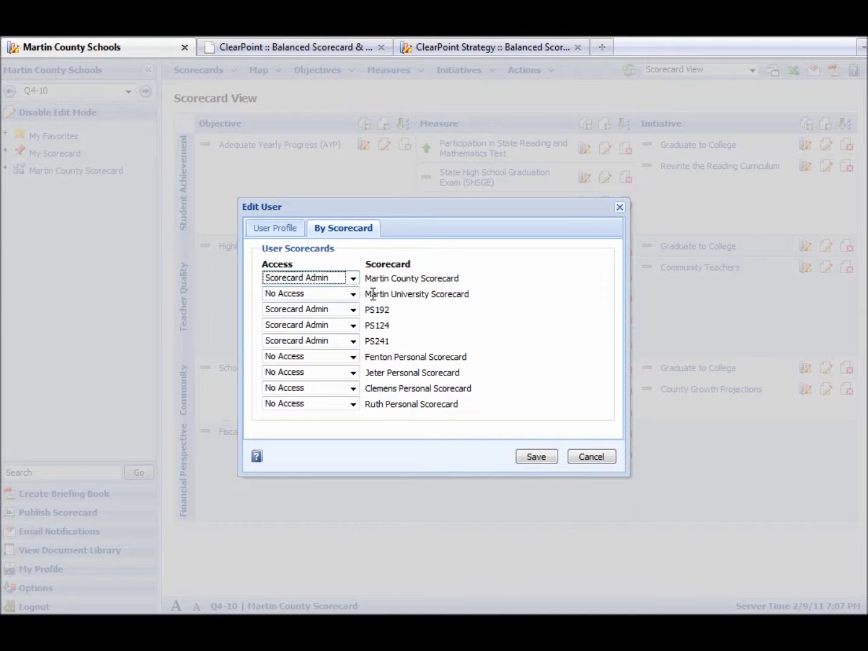
pyautogui.click(354, 310)
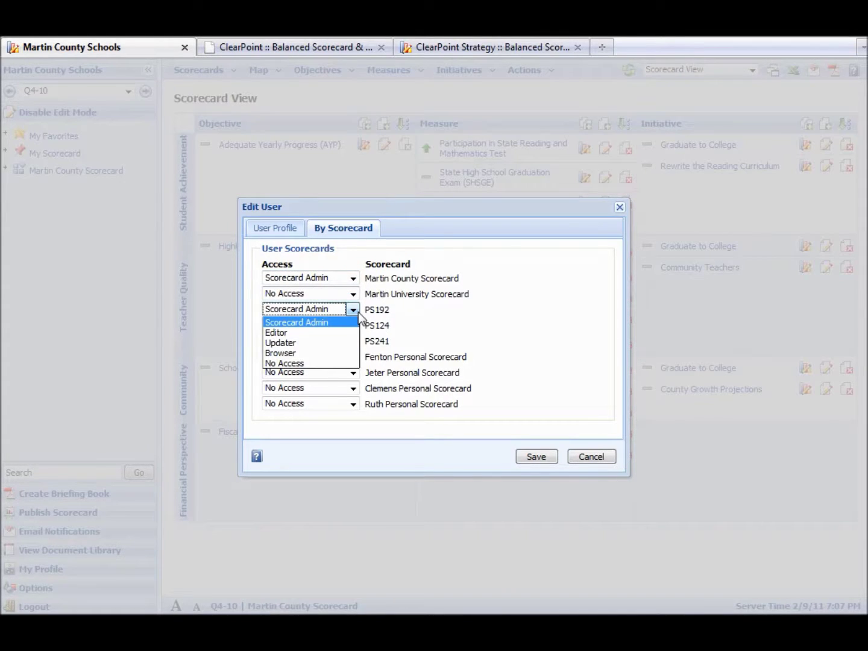
pyautogui.click(311, 332)
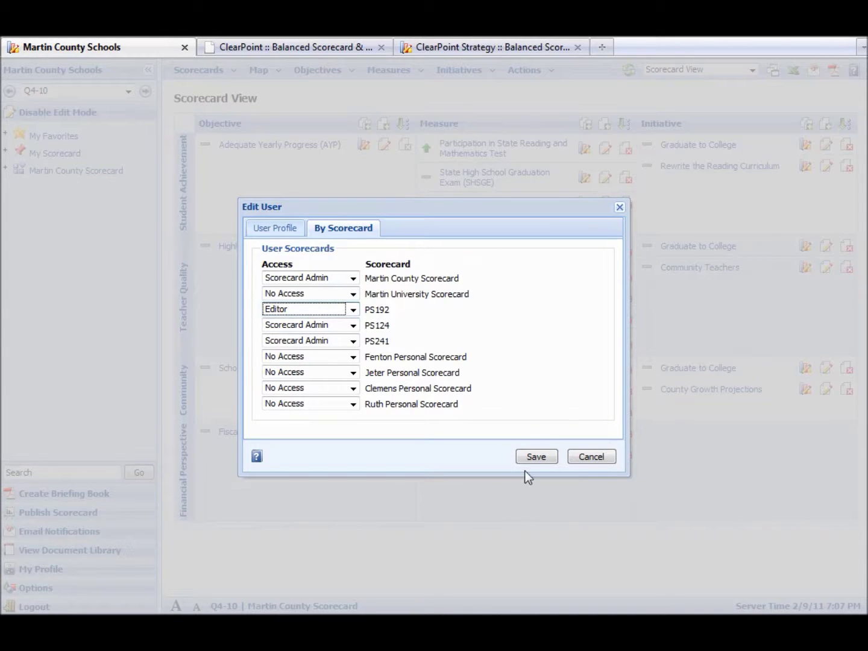
pyautogui.click(590, 459)
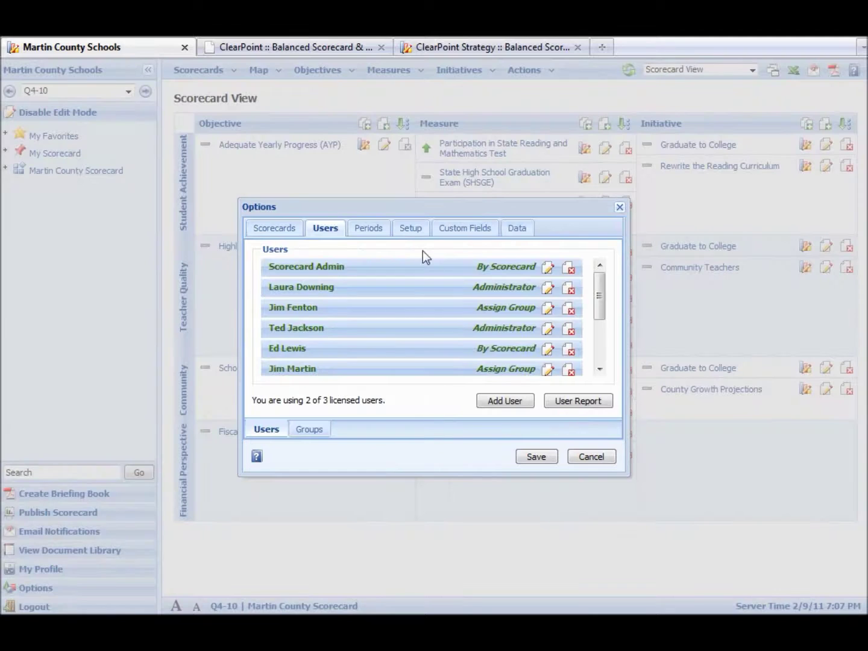
# Step: Show the Periods settings' Periodicity list: Annual, Quarterly and Semi-Annual
pyautogui.click(377, 231)
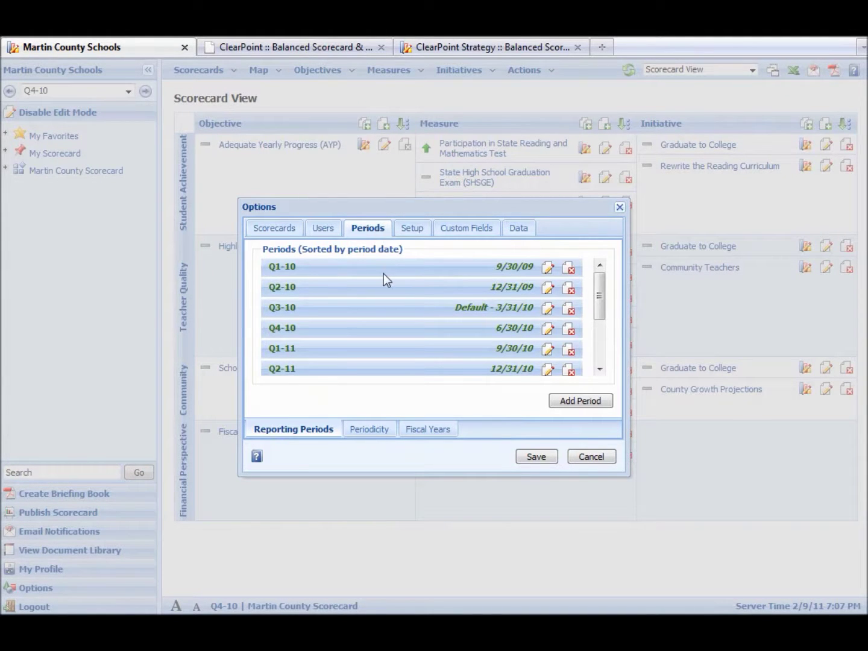
pyautogui.click(365, 430)
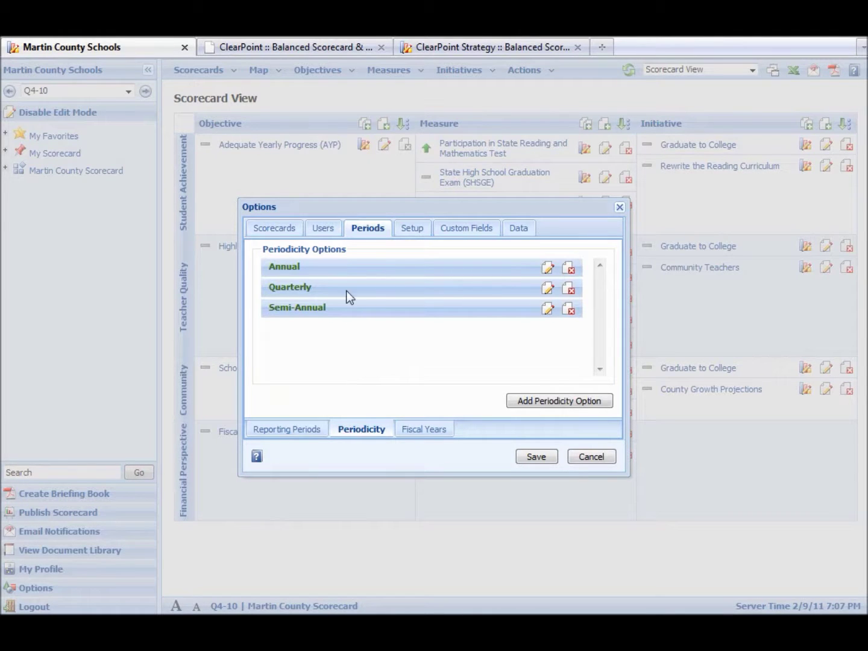
pyautogui.click(282, 430)
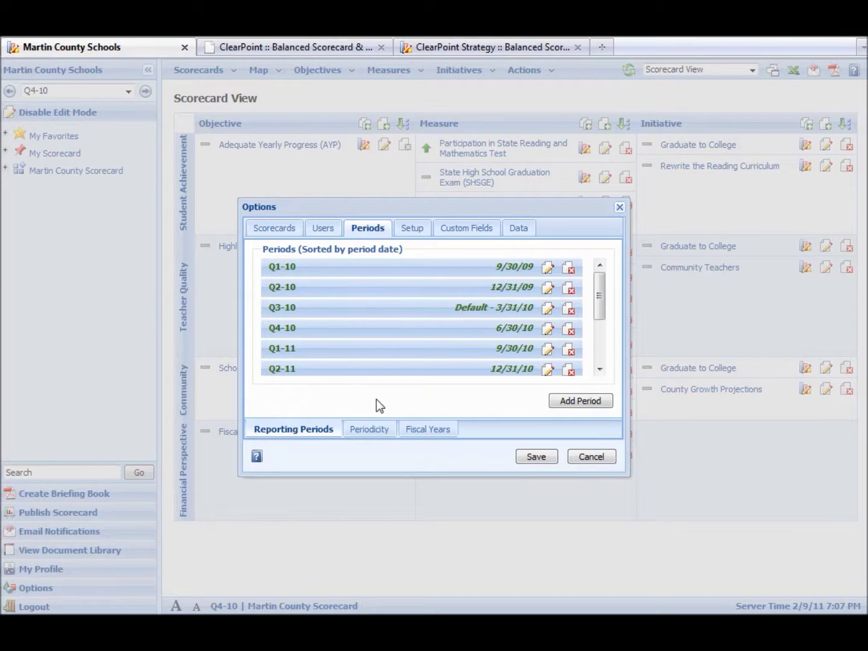
pyautogui.click(370, 430)
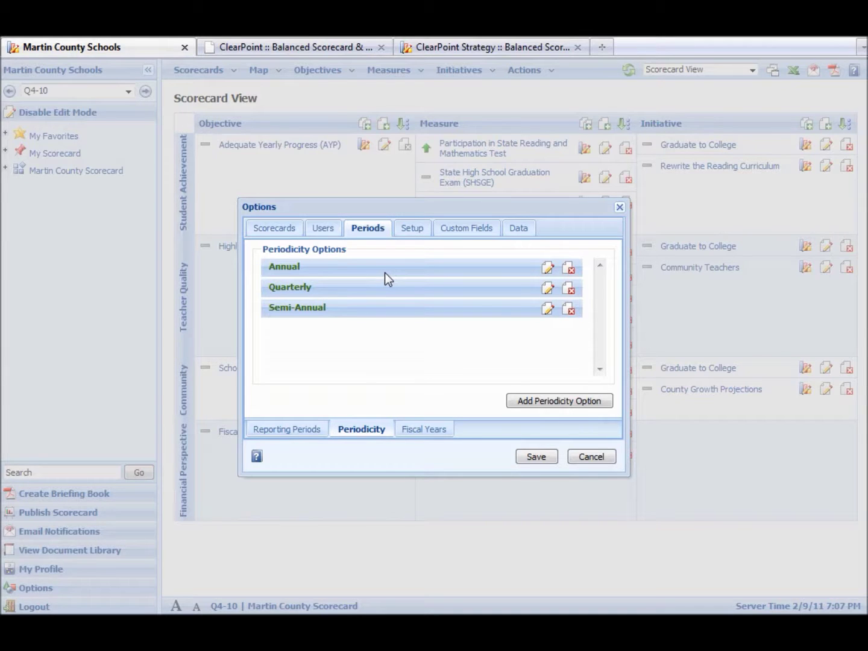
# Step: Browse the Setup options, then display the Objective custom fields from Objective Name to External Link
pyautogui.click(409, 233)
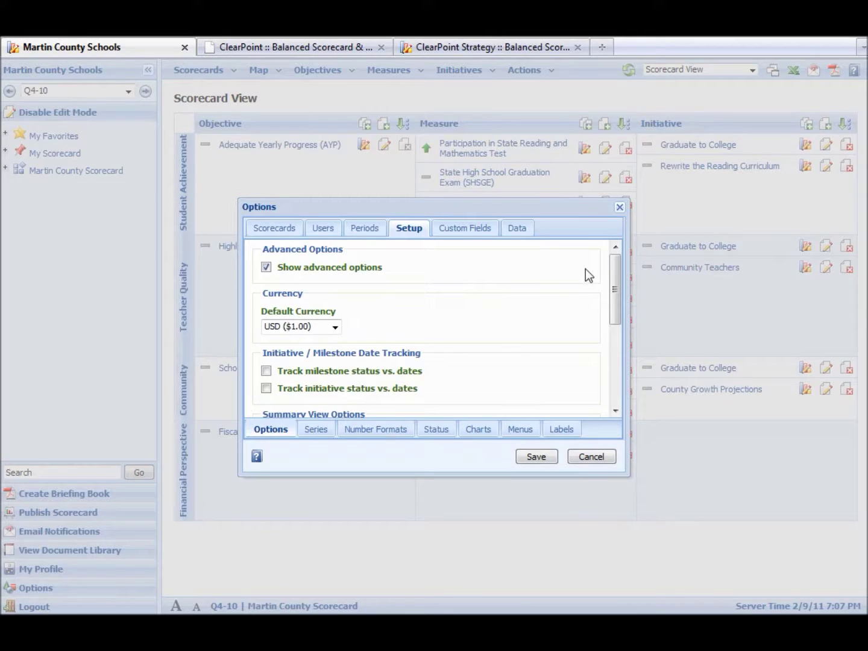
pyautogui.moveTo(616, 266); pyautogui.dragTo(617, 349)
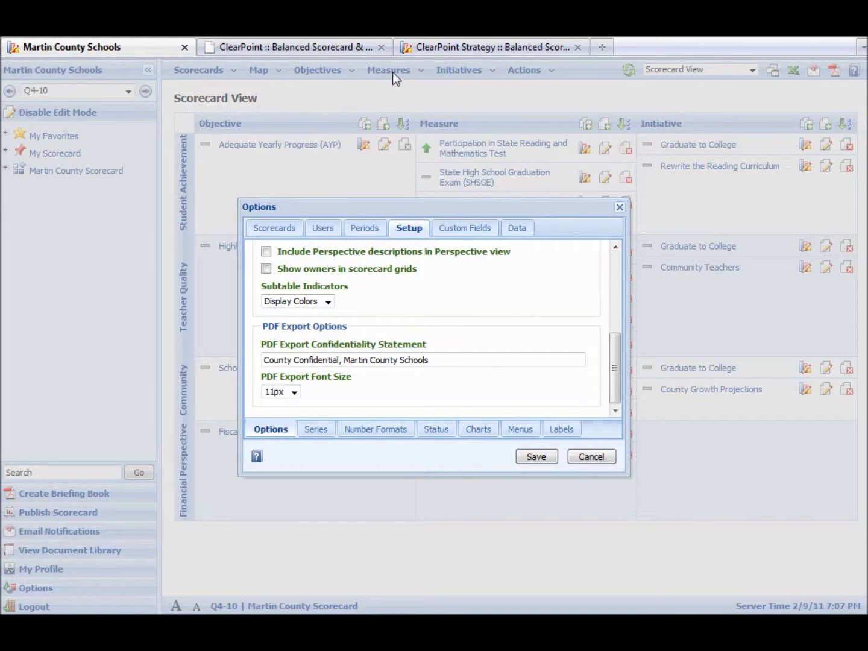
pyautogui.click(446, 228)
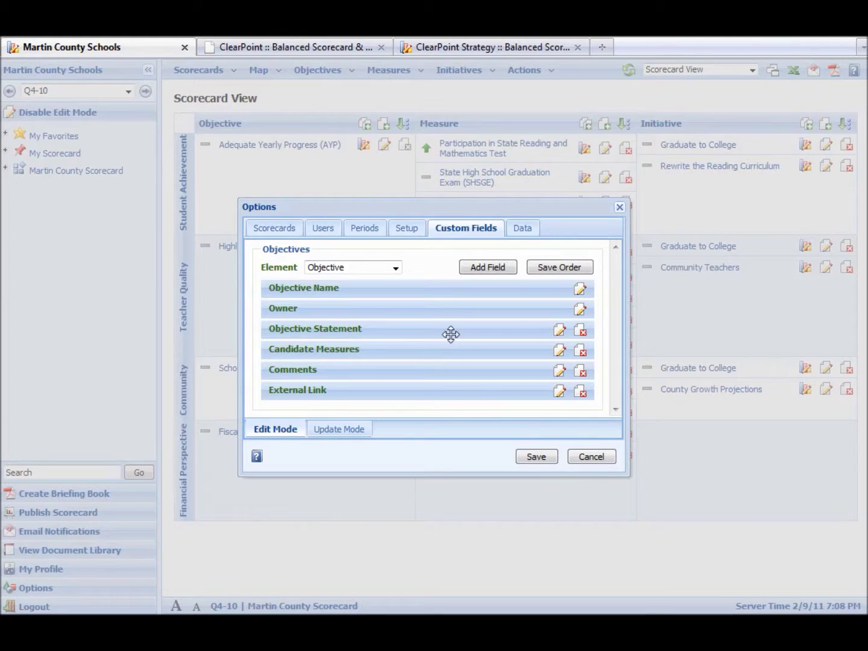
# Step: Check the linked flat files enrollment.xls and SAA.xls, then close Options without saving
pyautogui.click(522, 237)
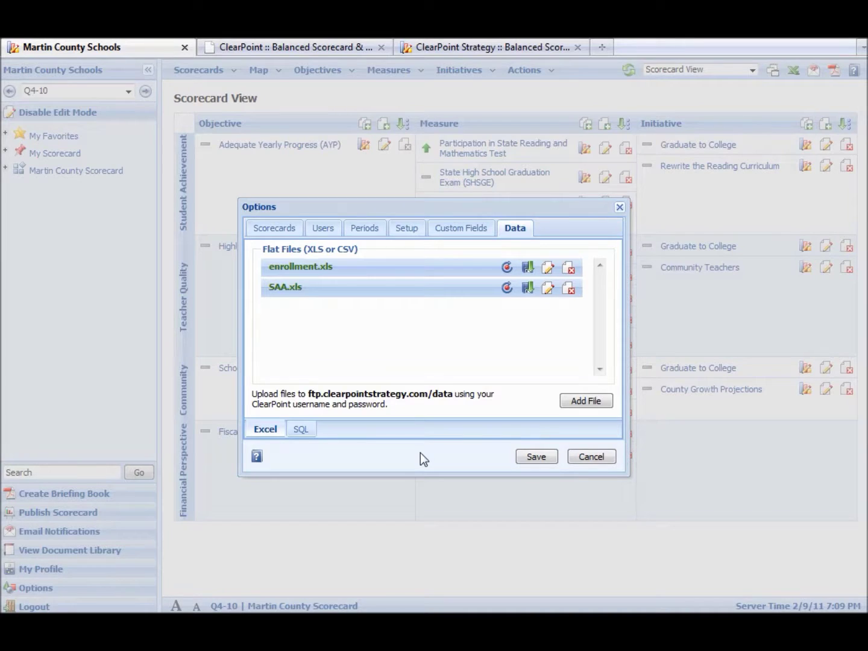
pyautogui.click(589, 459)
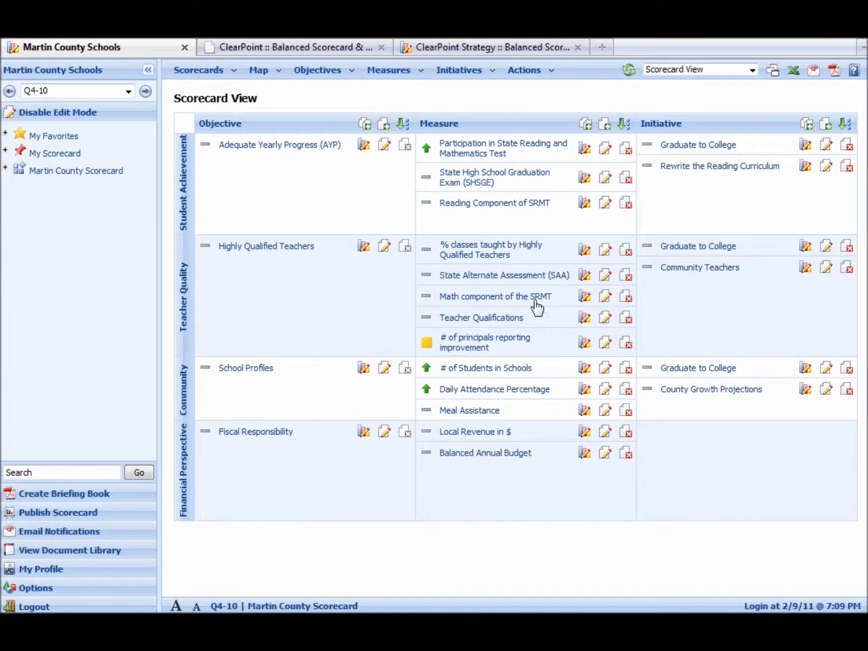
# Step: Open the '# of principals reporting improvement' measure and review its pie chart's available chart types
pyautogui.click(476, 343)
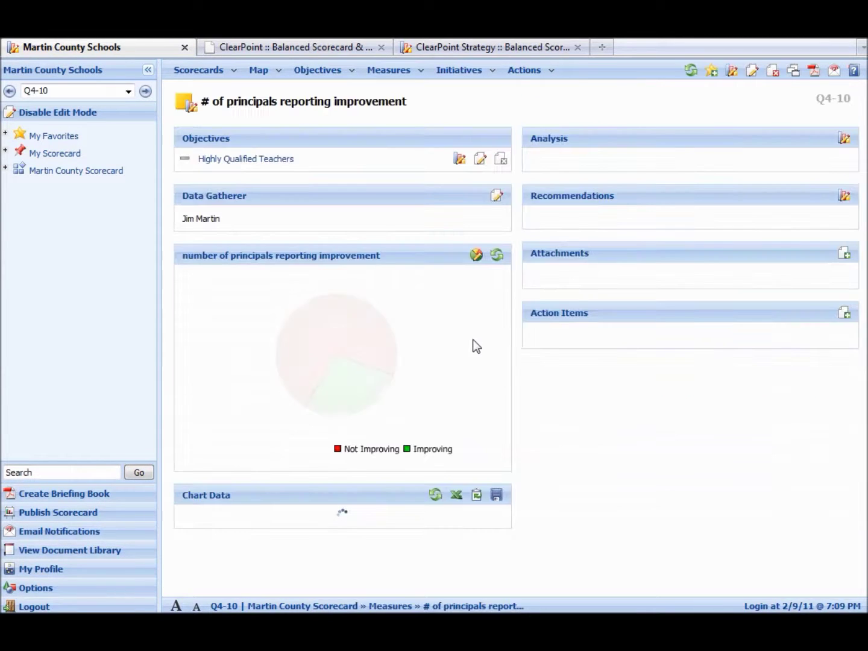
pyautogui.click(476, 255)
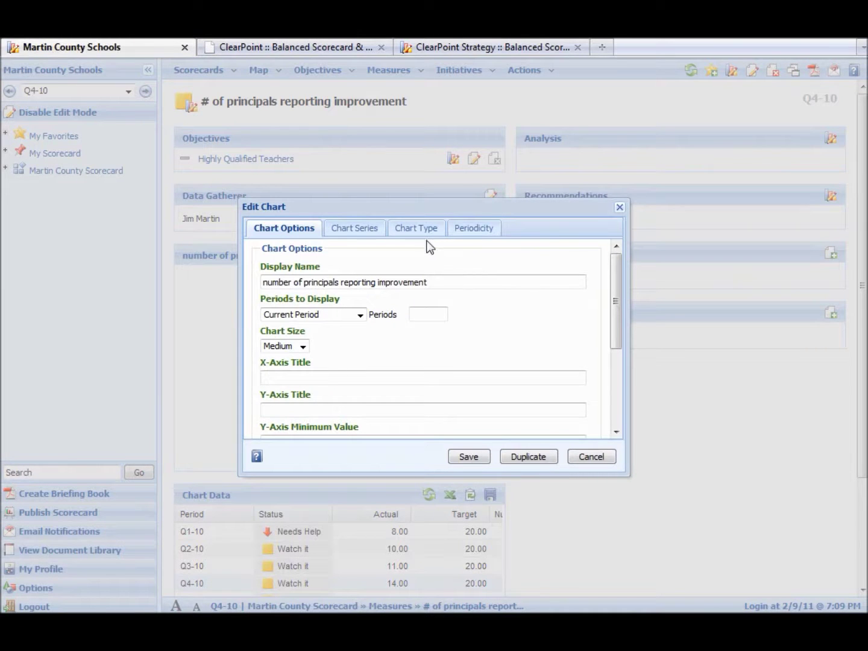
pyautogui.click(421, 232)
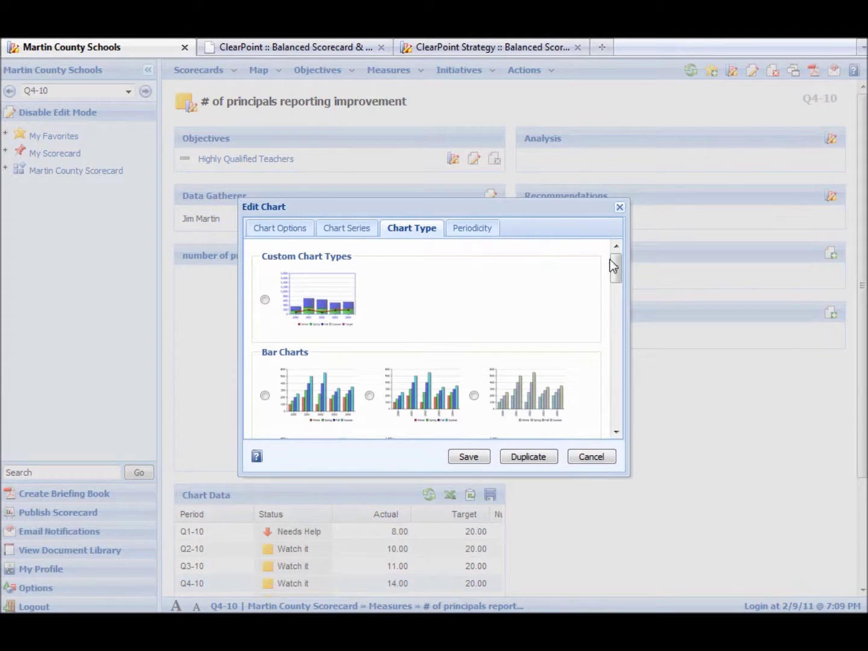
pyautogui.moveTo(618, 266); pyautogui.dragTo(620, 304)
# Step: Review the chart's Default Periodicity, series and general options, then cancel without changes
pyautogui.click(480, 235)
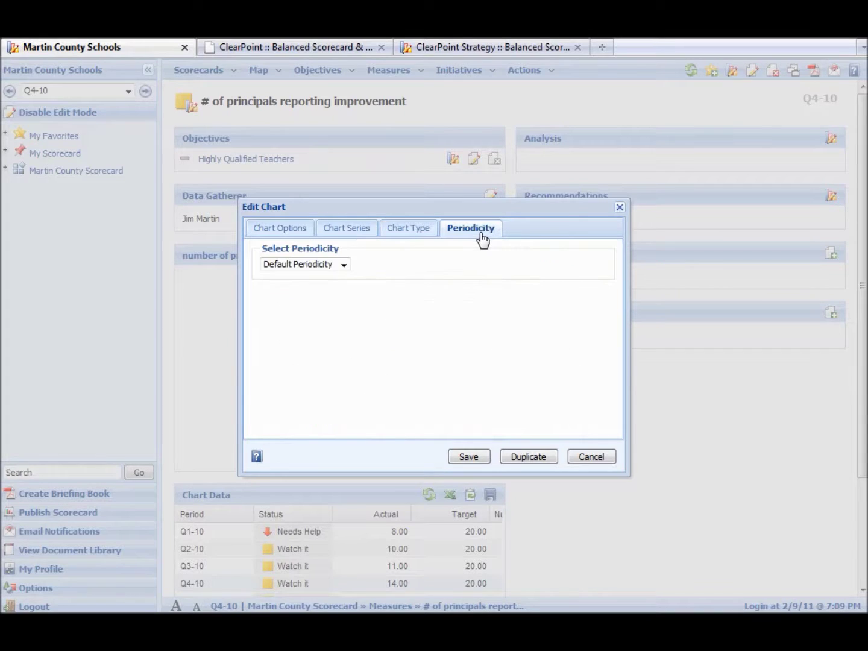
pyautogui.click(343, 266)
pyautogui.click(341, 266)
pyautogui.click(348, 229)
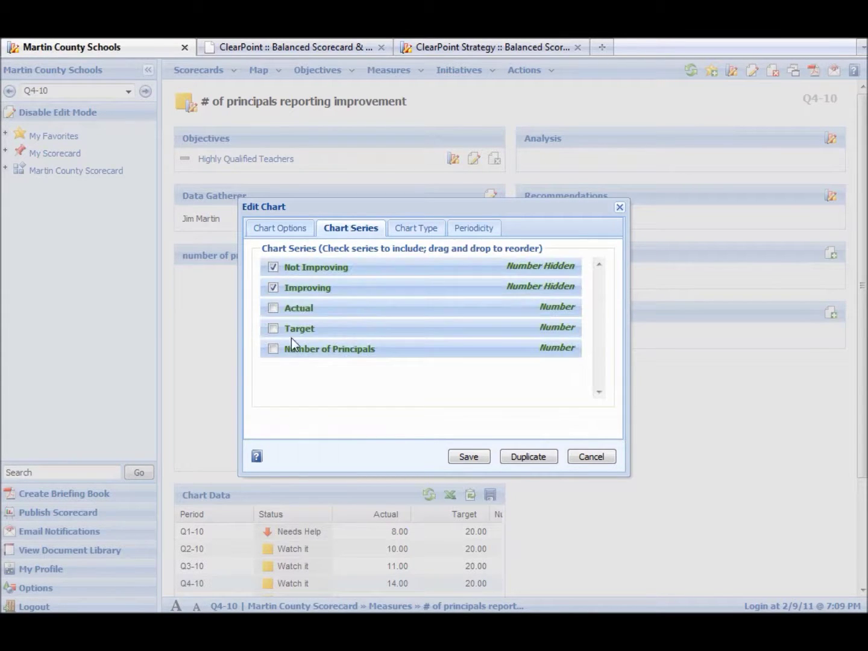
pyautogui.click(282, 231)
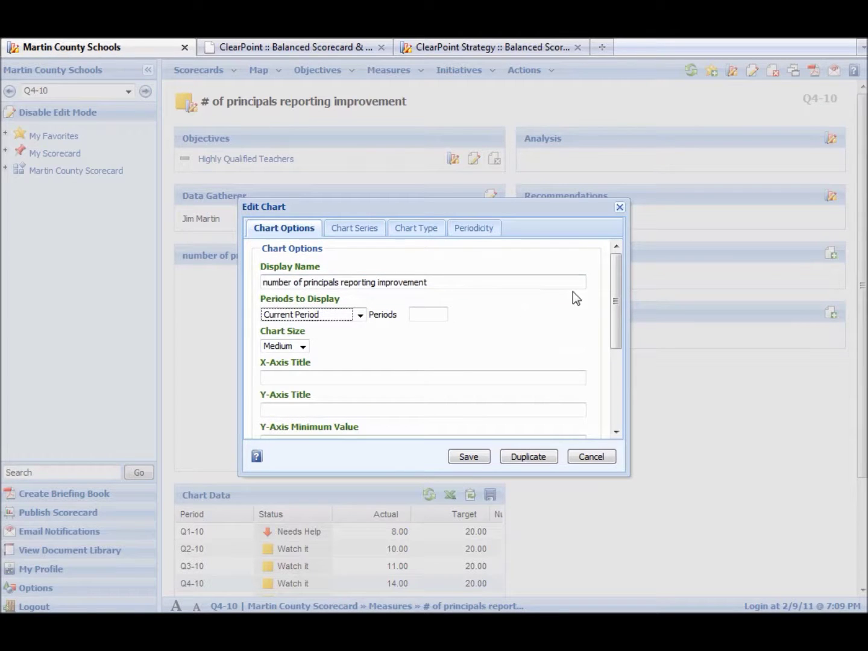
pyautogui.moveTo(611, 275); pyautogui.dragTo(622, 347)
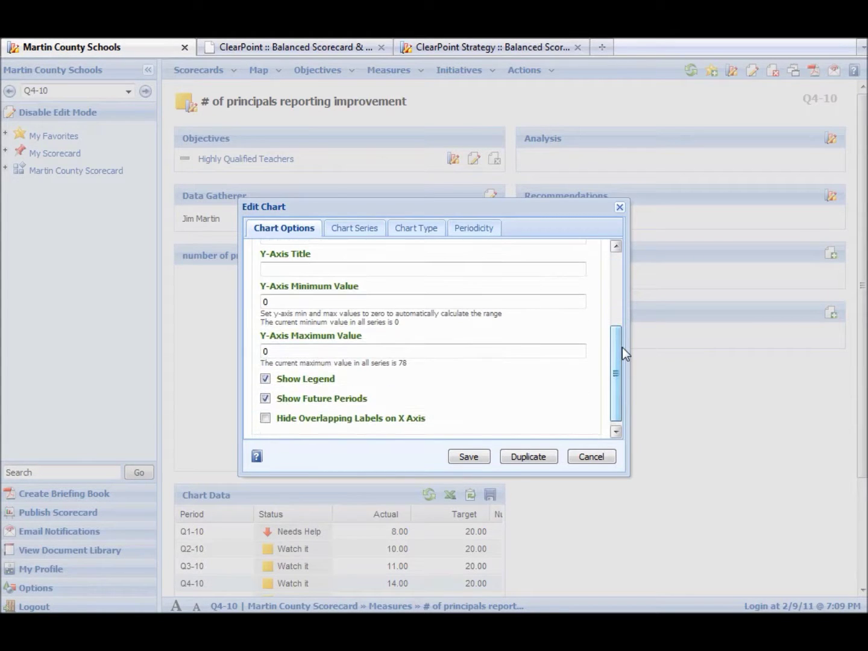
pyautogui.click(597, 459)
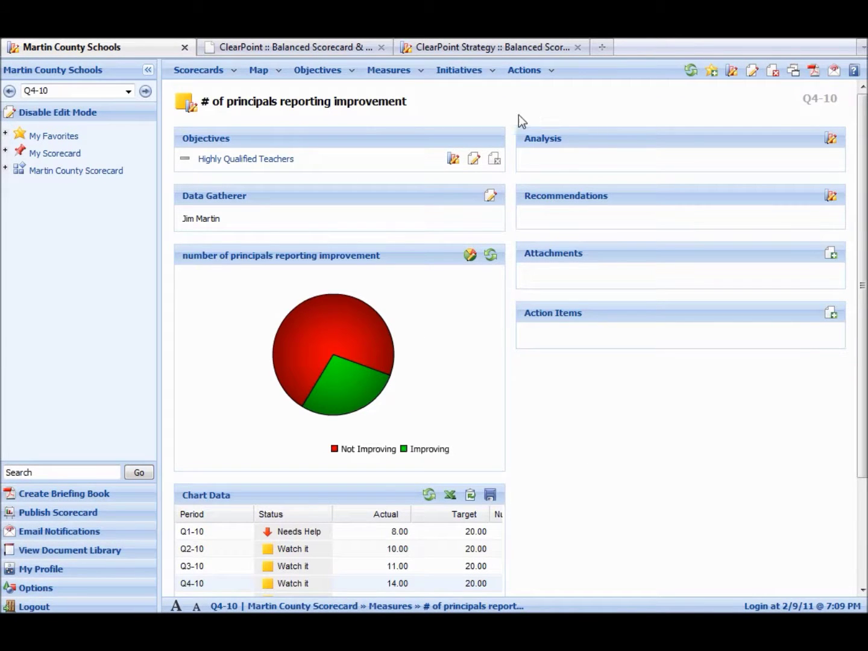
# Step: Display the Initiatives as a Gantt Chart for reporting period Q3-10
pyautogui.click(460, 73)
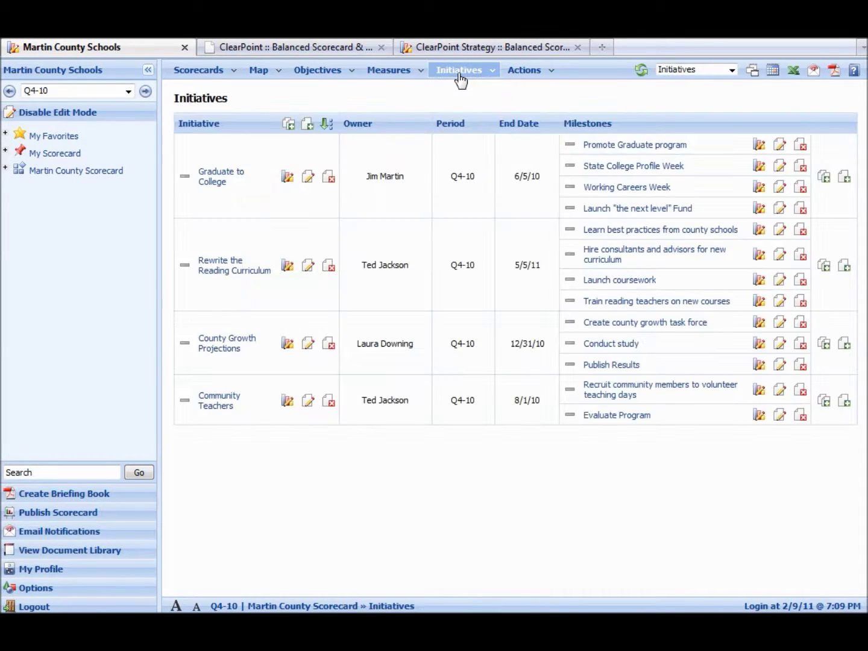
pyautogui.click(714, 70)
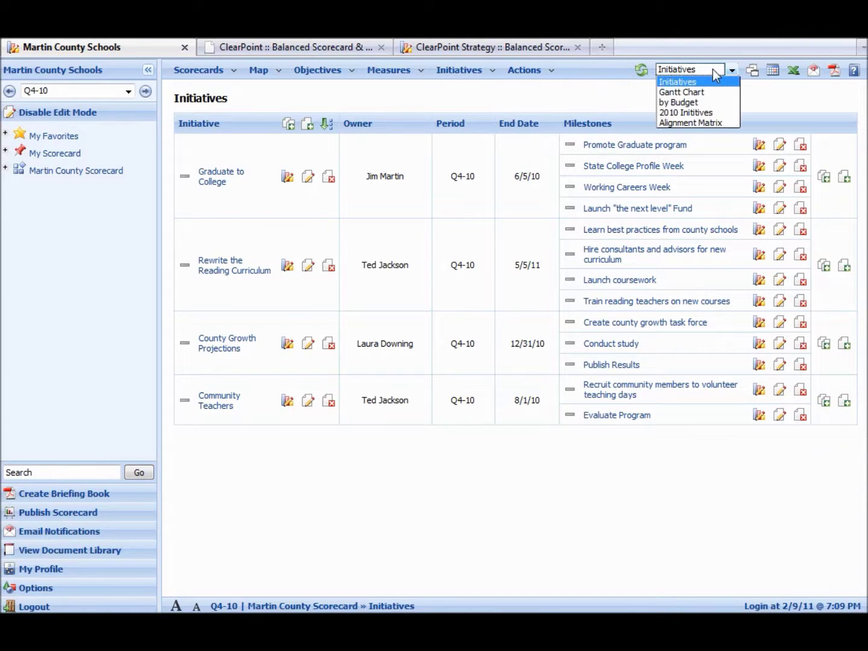
pyautogui.click(703, 88)
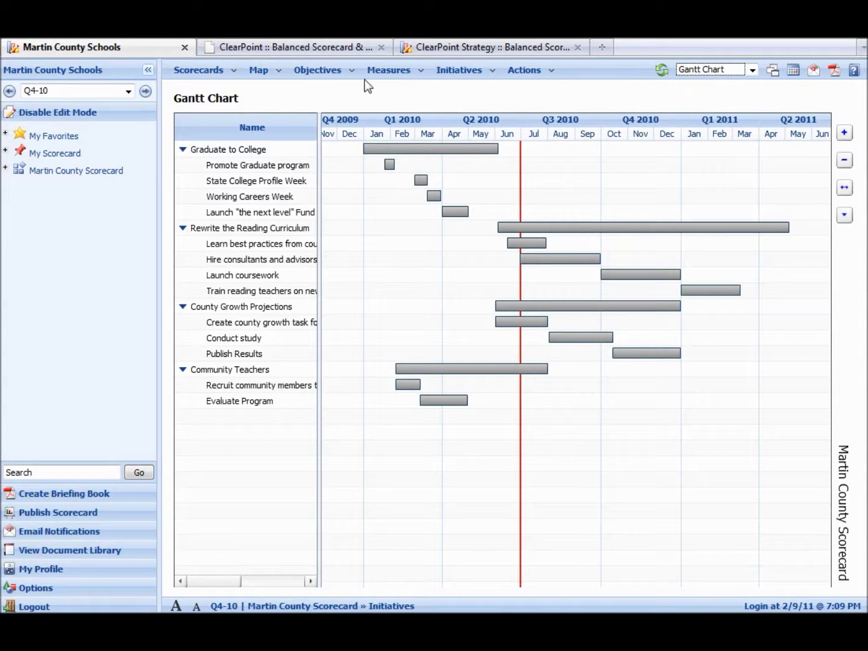
pyautogui.click(128, 91)
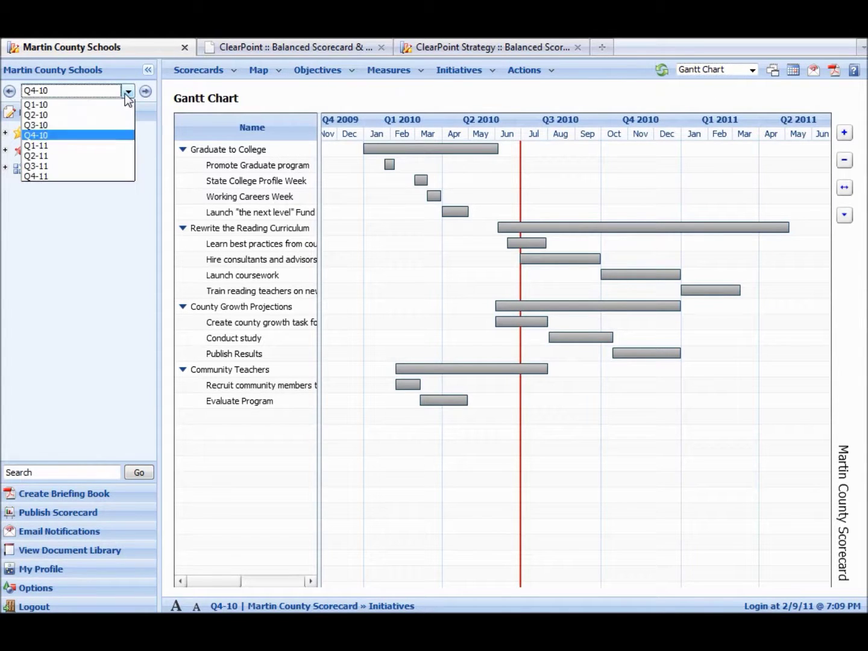
pyautogui.click(108, 124)
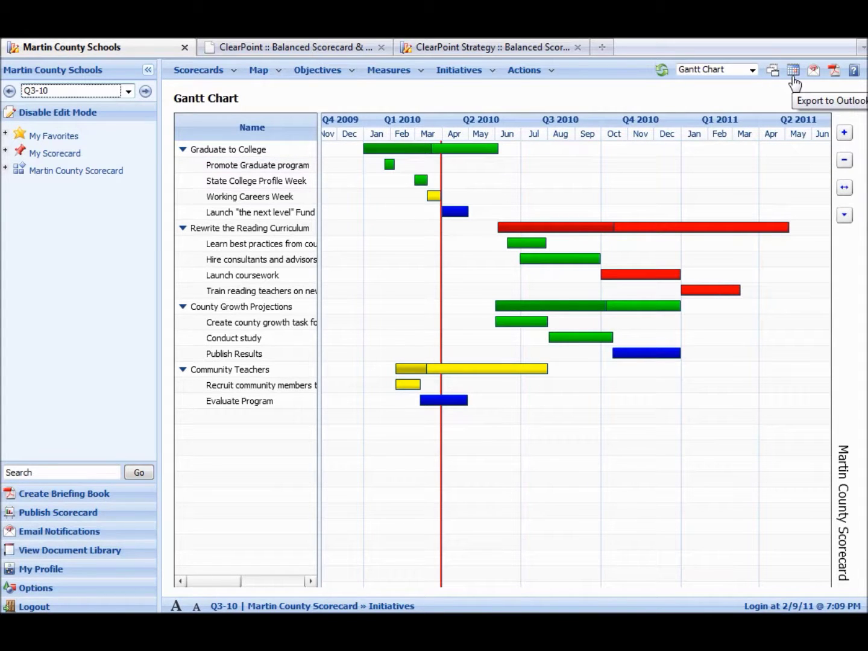
# Step: Export the Objectives Alignment Matrix to an .xls file, download it and open it in Excel
pyautogui.click(391, 72)
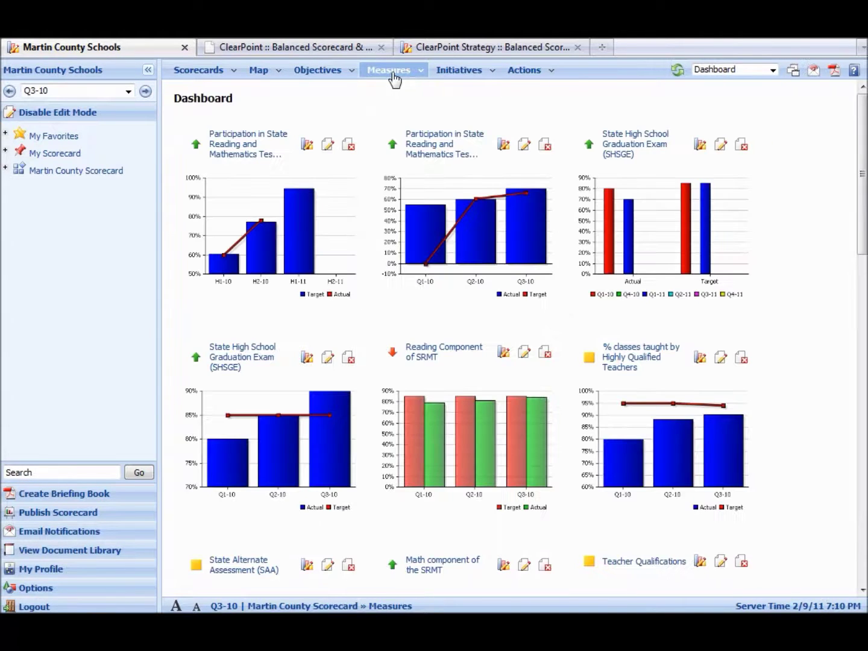
pyautogui.click(319, 73)
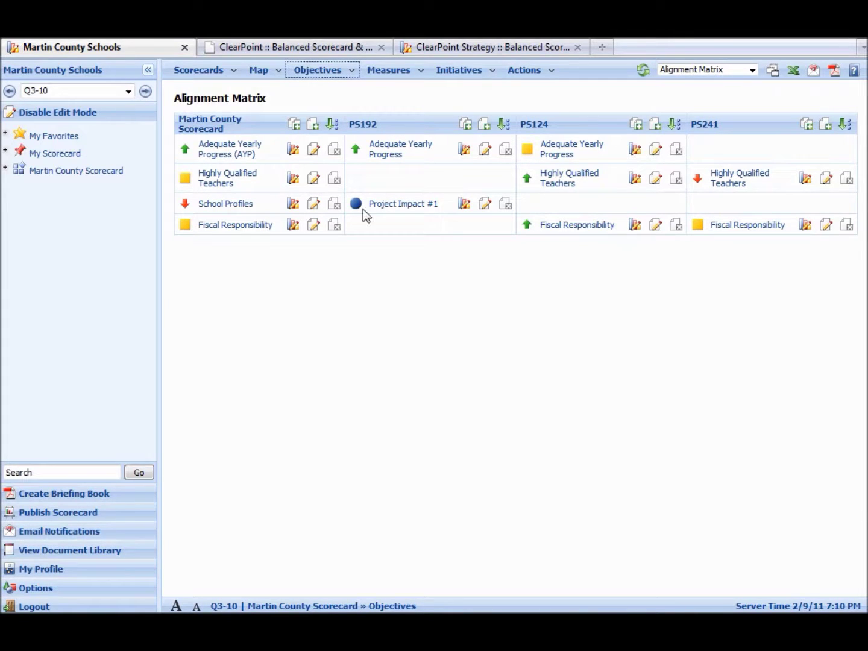
pyautogui.click(795, 75)
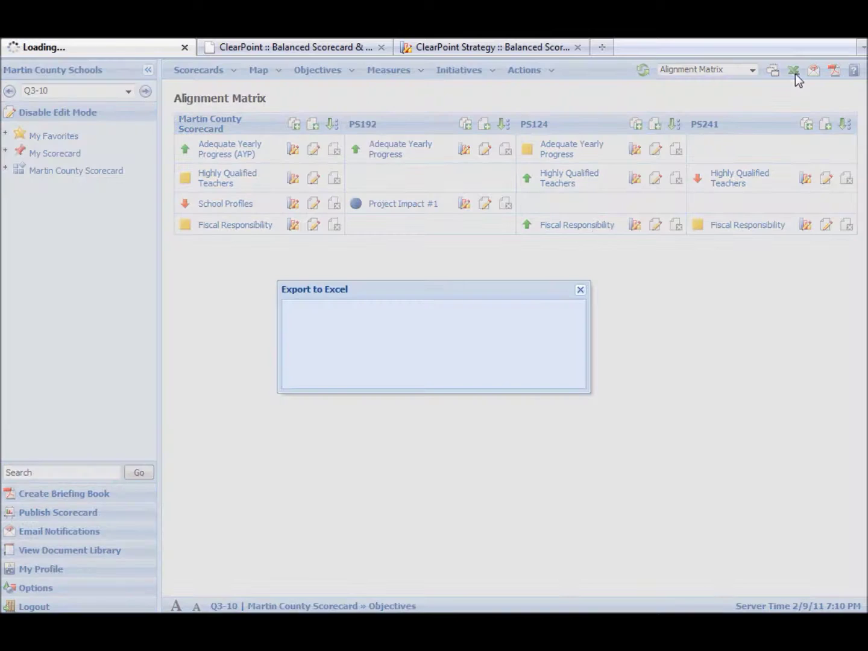
pyautogui.click(478, 376)
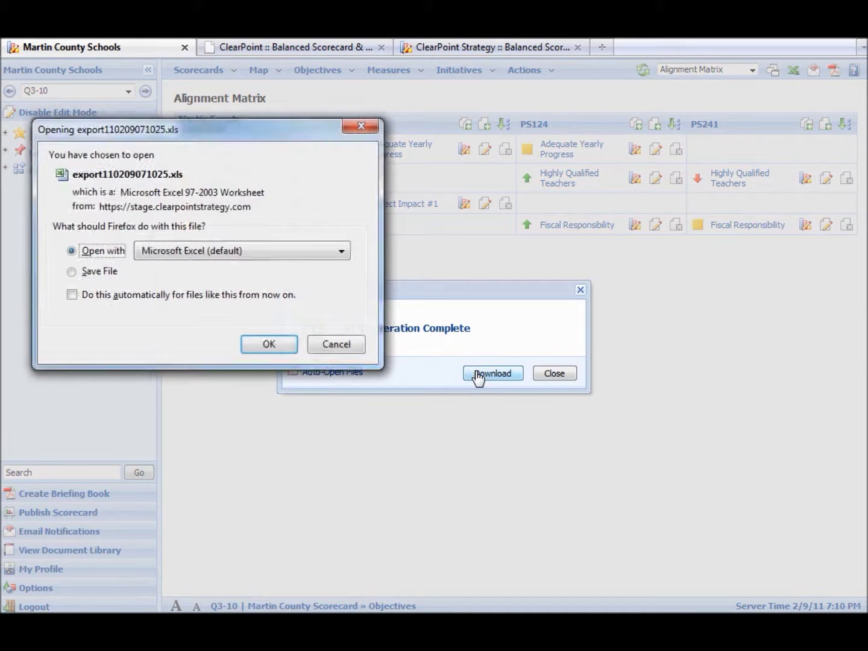
pyautogui.click(279, 347)
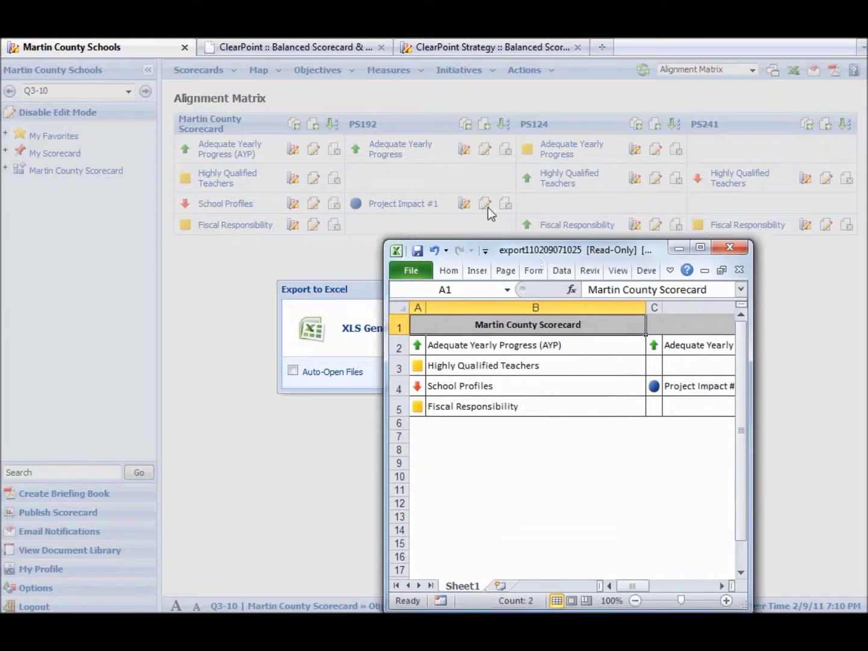
# Step: Move and widen the exported workbook's Excel window to reveal columns D–F, then minimize it
pyautogui.moveTo(527, 254); pyautogui.dragTo(304, 174)
pyautogui.moveTo(534, 278); pyautogui.dragTo(860, 319)
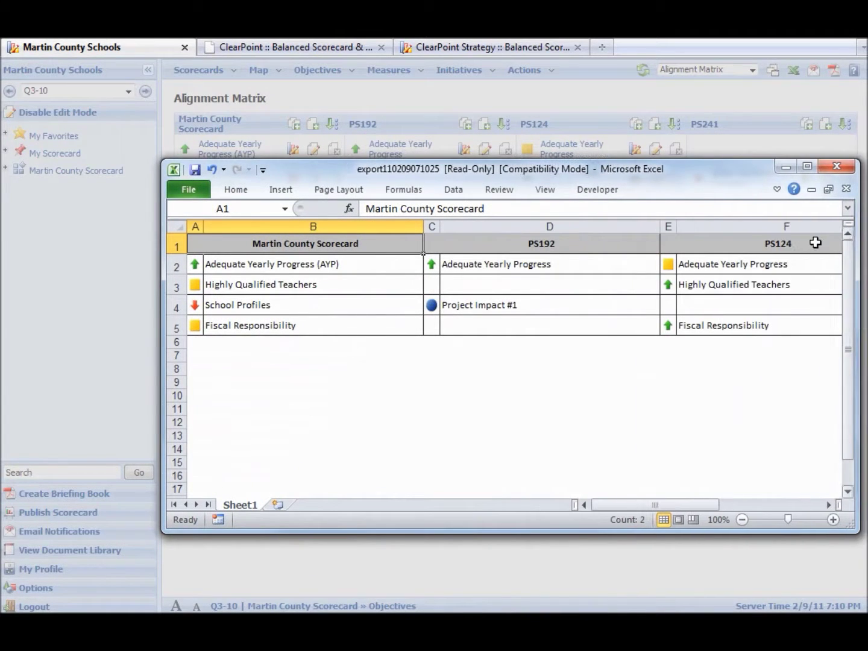
pyautogui.click(787, 168)
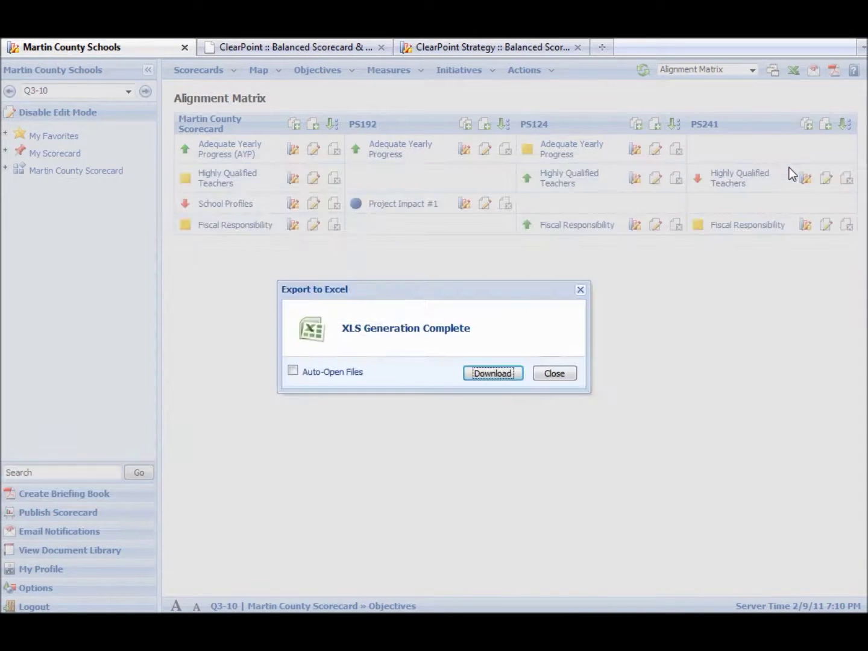
# Step: Switch to the ClearPoint Strategy marketing homepage in the second browser tab
pyautogui.click(333, 50)
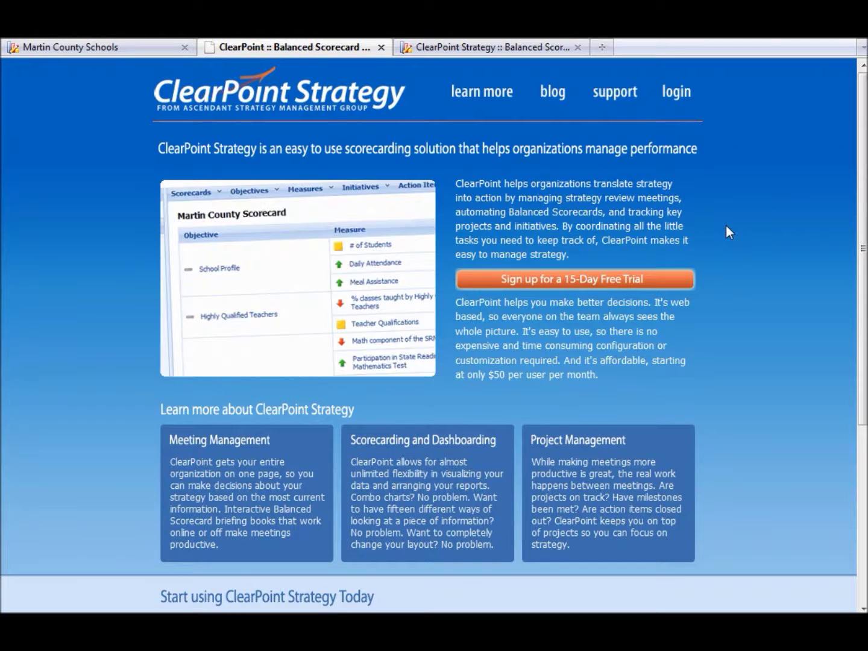